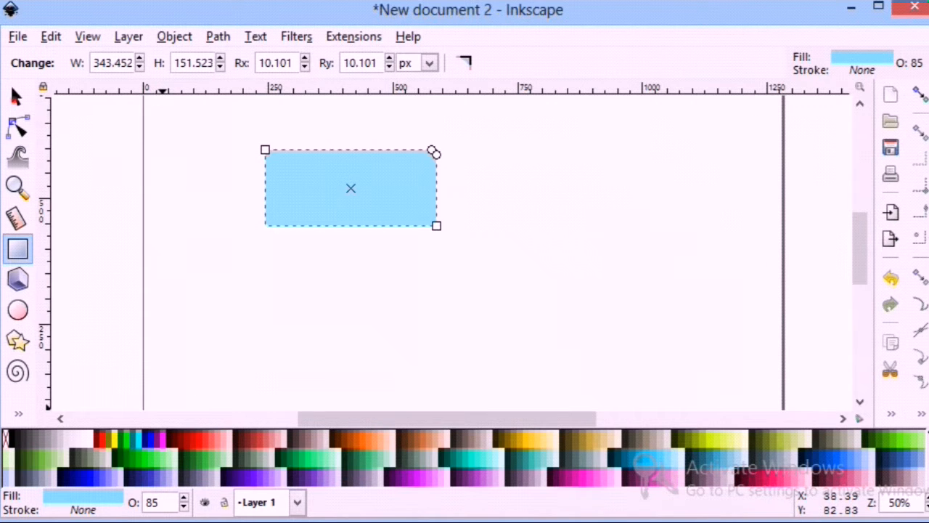
# Enlarge the blue rectangle in width and height and round its corners
pyautogui.click(18, 96)
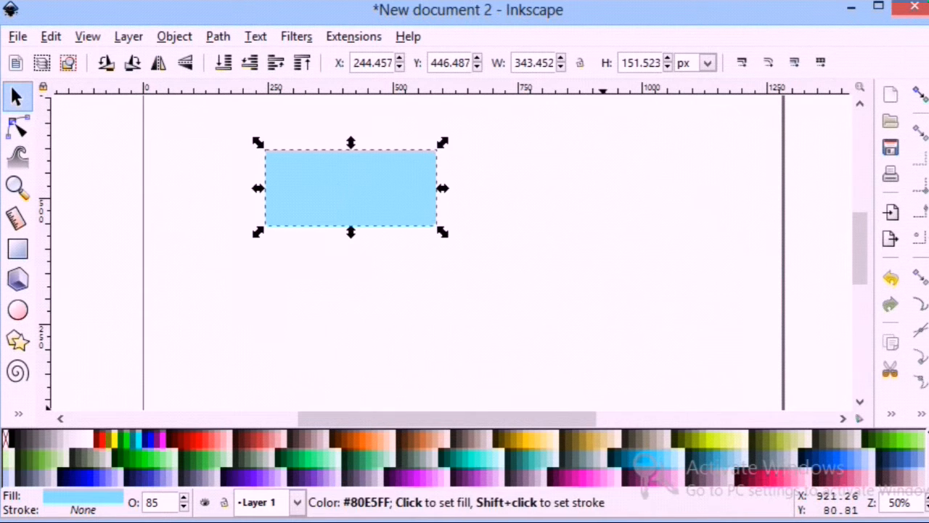
pyautogui.click(670, 455)
pyautogui.moveTo(443, 232); pyautogui.dragTo(531, 331)
pyautogui.press('n')
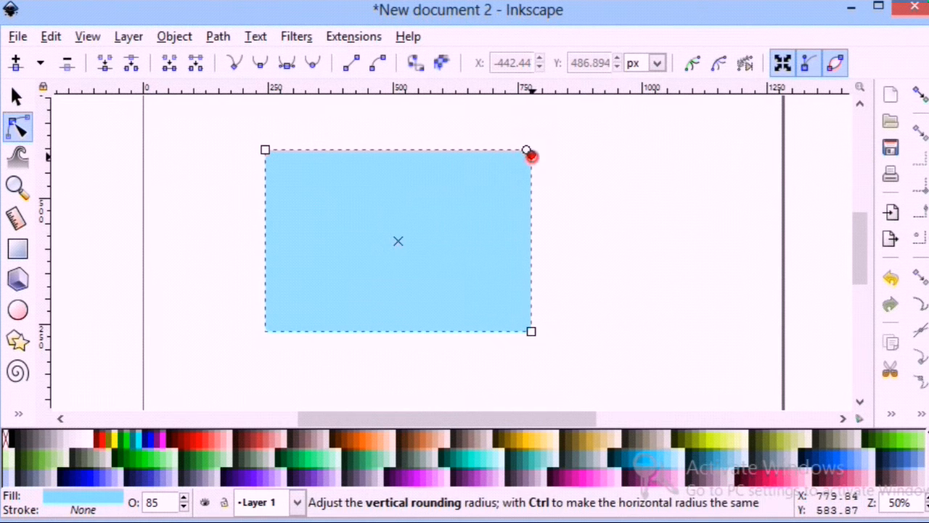
pyautogui.click(618, 204)
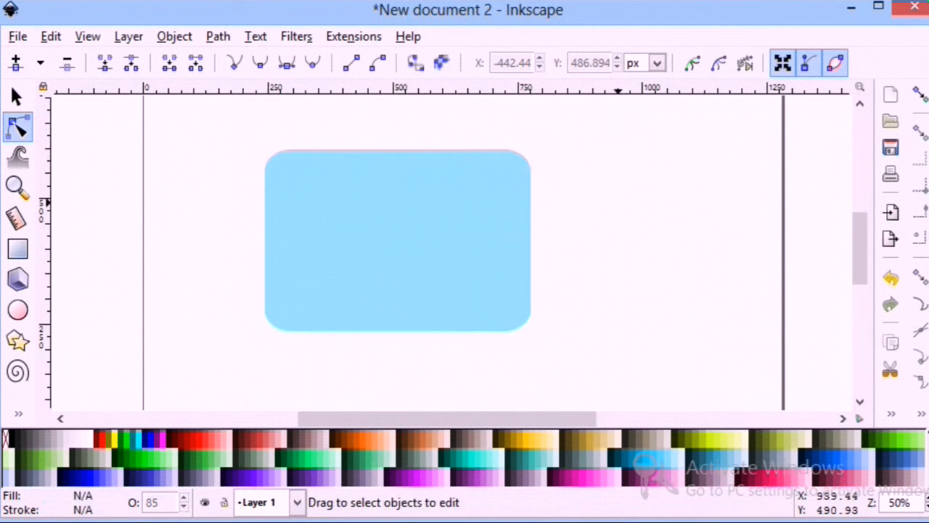
# Recolor the rounded rectangle a lighter blue and stretch it to about 594 px wide by 380 px high
pyautogui.click(478, 178)
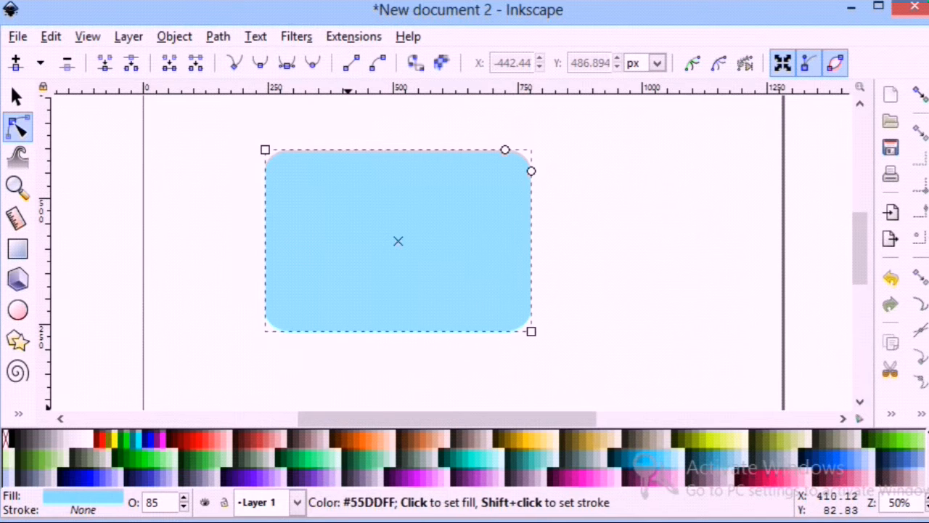
pyautogui.click(674, 455)
pyautogui.click(226, 231)
pyautogui.click(16, 96)
pyautogui.click(349, 299)
pyautogui.moveTo(537, 337); pyautogui.dragTo(548, 346)
pyautogui.moveTo(551, 245); pyautogui.dragTo(568, 244)
# Draw a square-cornered rectangle about 184 by 63 px across the middle of the board's upper edge
pyautogui.click(17, 248)
pyautogui.click(16, 96)
pyautogui.click(18, 248)
pyautogui.moveTo(367, 135); pyautogui.dragTo(461, 166)
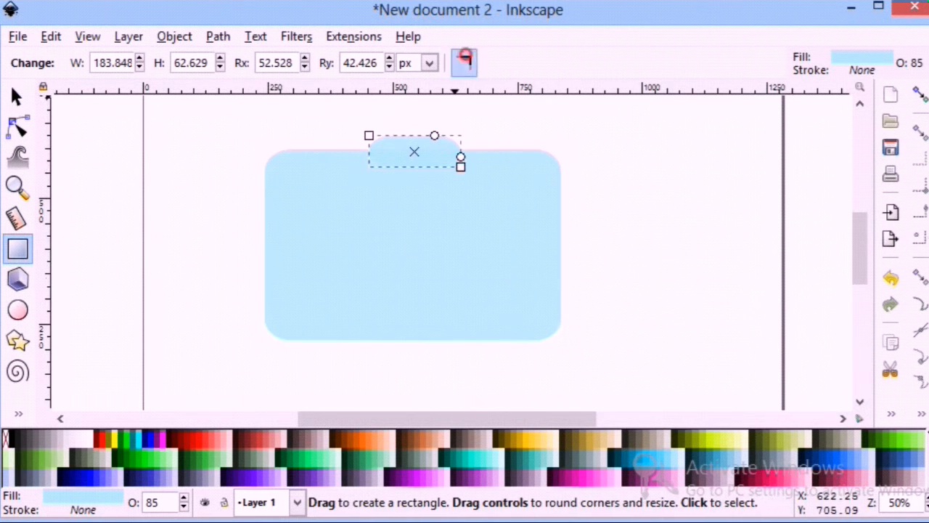
pyautogui.click(891, 413)
pyautogui.click(518, 275)
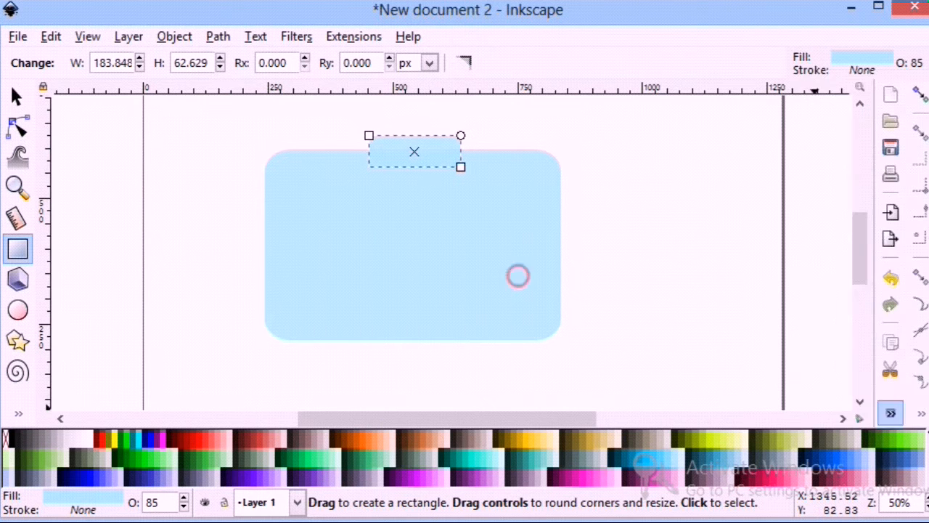
# Center the small rectangle horizontally on the blue board using the Align and Distribute options
pyautogui.click(16, 96)
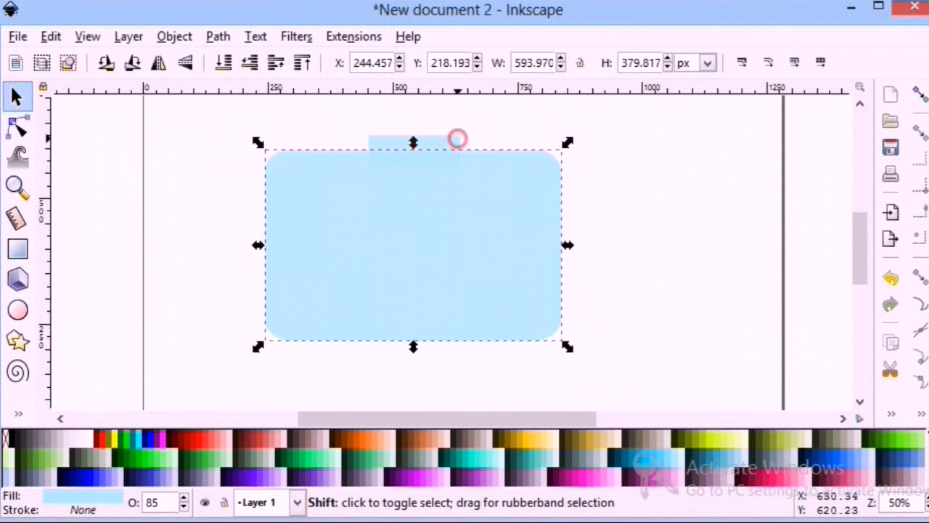
pyautogui.keyDown('shift'); pyautogui.click(457, 138); pyautogui.keyUp('shift')
pyautogui.click(892, 412)
pyautogui.click(838, 366)
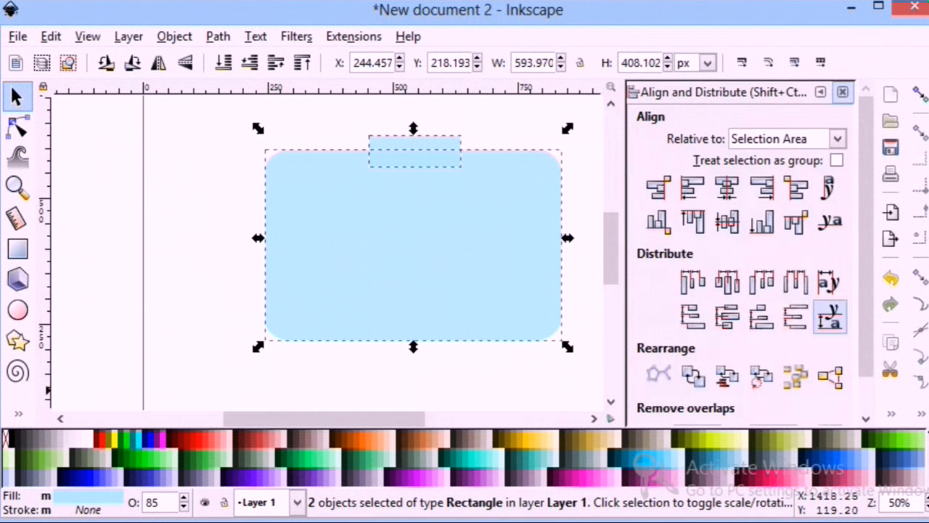
pyautogui.click(842, 92)
pyautogui.click(678, 143)
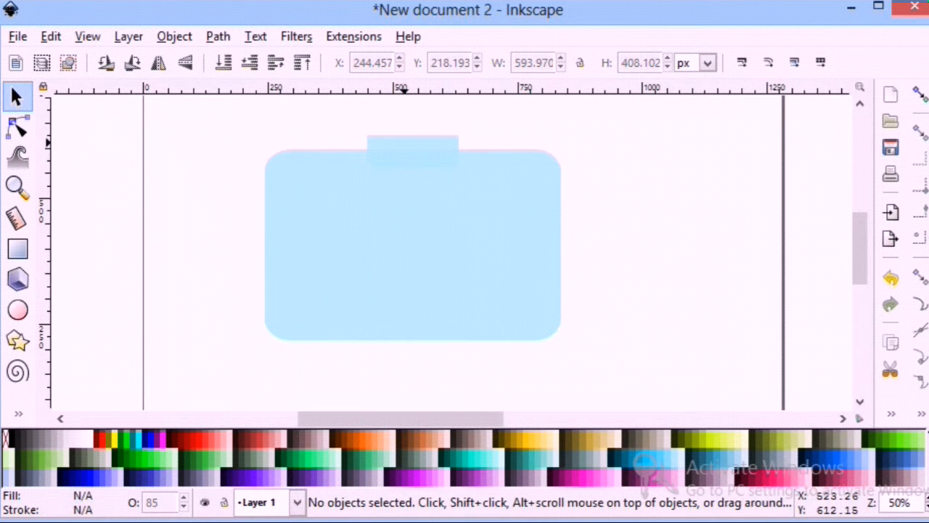
# Fill the small rectangle on the board's upper edge with gray and reduce its height to about 48 px
pyautogui.click(406, 149)
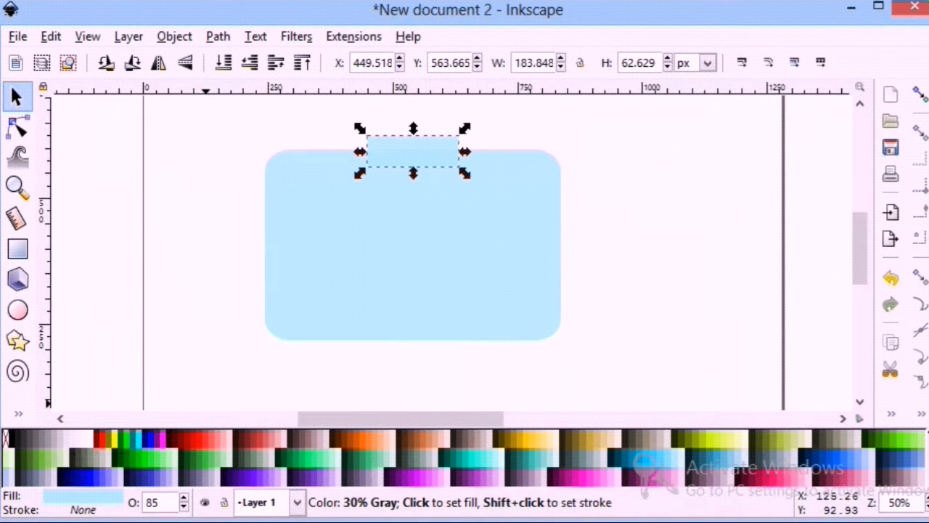
pyautogui.click(78, 440)
pyautogui.moveTo(413, 129); pyautogui.dragTo(414, 139)
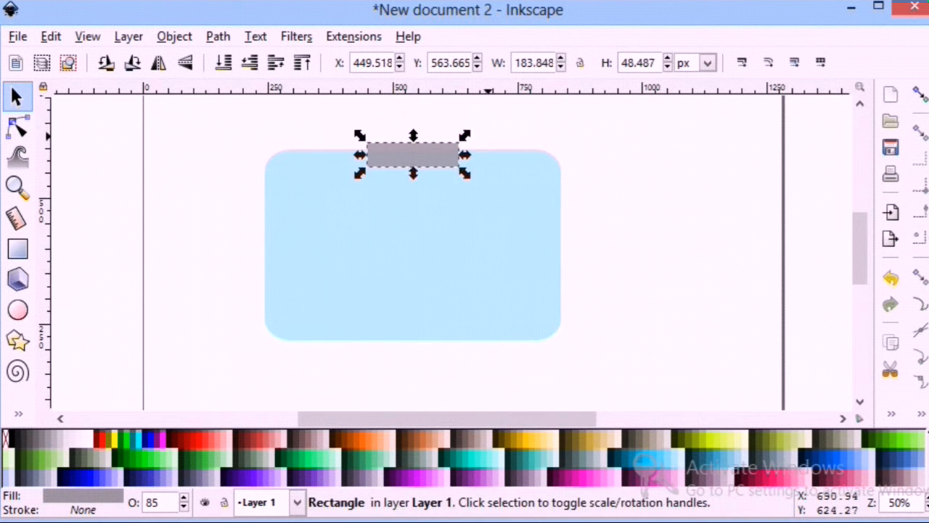
pyautogui.click(484, 138)
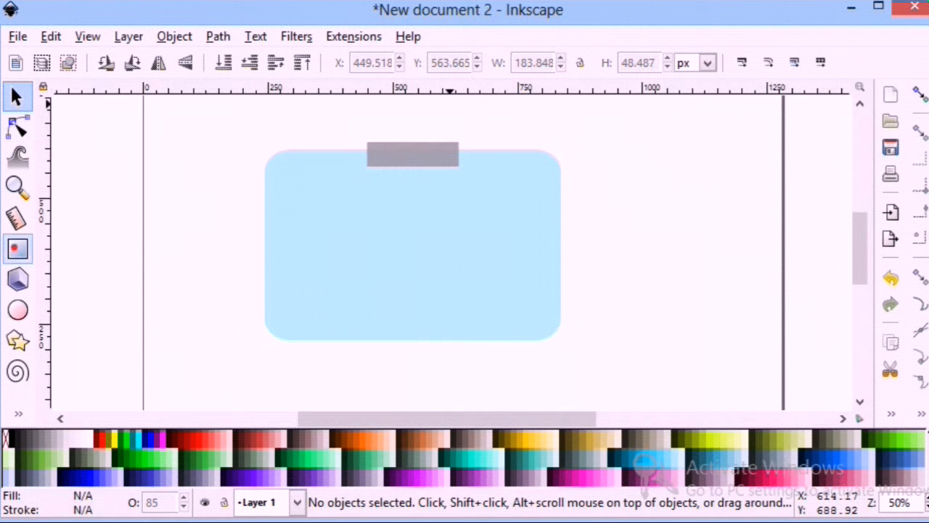
# Draw a rectangle about 117 by 156 px in the board's upper left area and convert it to a path
pyautogui.click(18, 249)
pyautogui.moveTo(300, 180); pyautogui.dragTo(358, 257)
pyautogui.press('s')
pyautogui.click(218, 36)
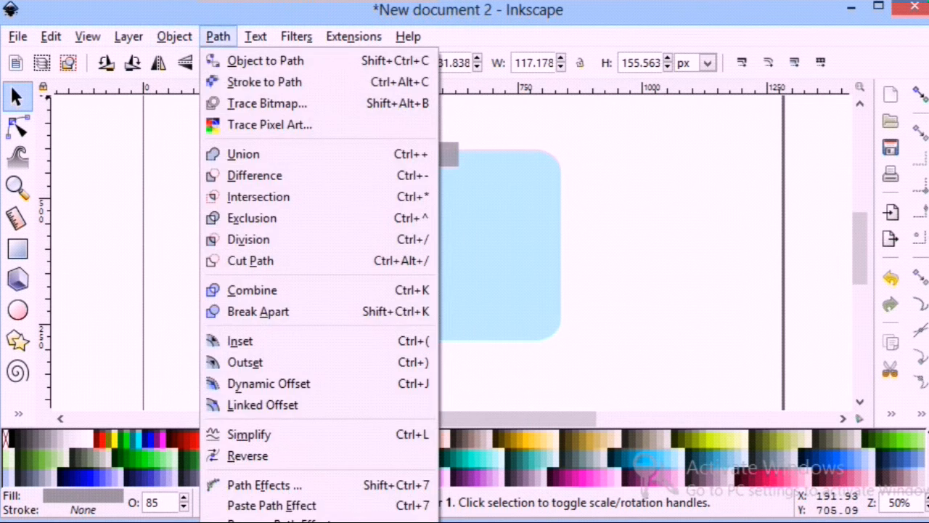
pyautogui.click(280, 58)
# Shift the gray path's lower corner nodes slightly left and bend both vertical sides into a curved paper sheet
pyautogui.press('n')
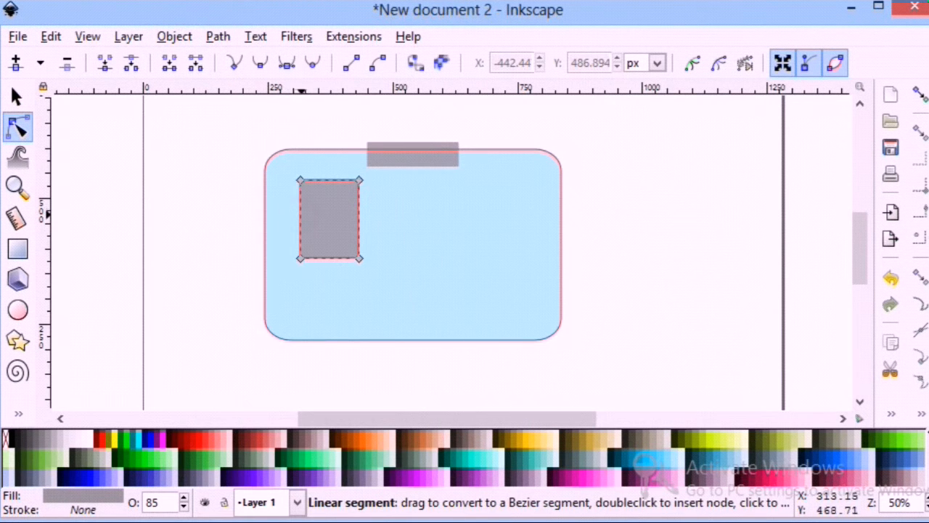
pyautogui.moveTo(300, 259); pyautogui.dragTo(295, 258)
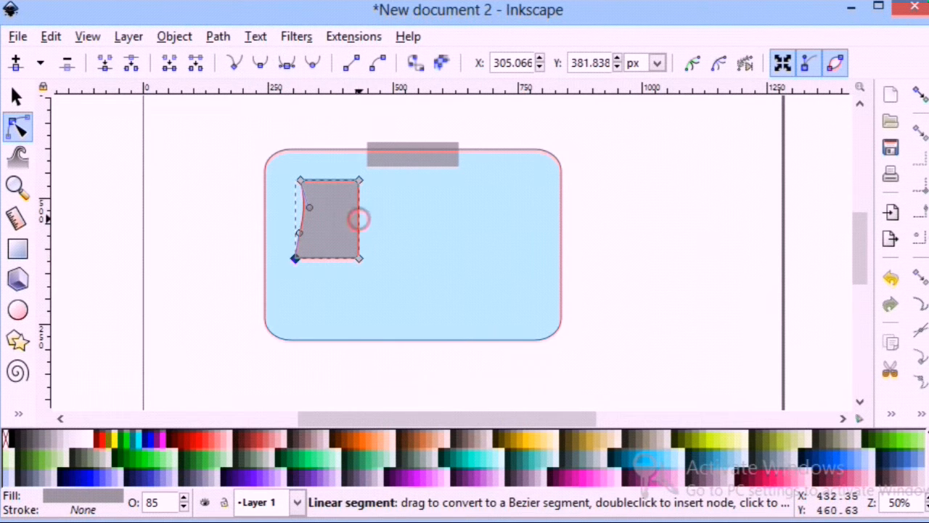
pyautogui.moveTo(358, 257); pyautogui.dragTo(351, 258)
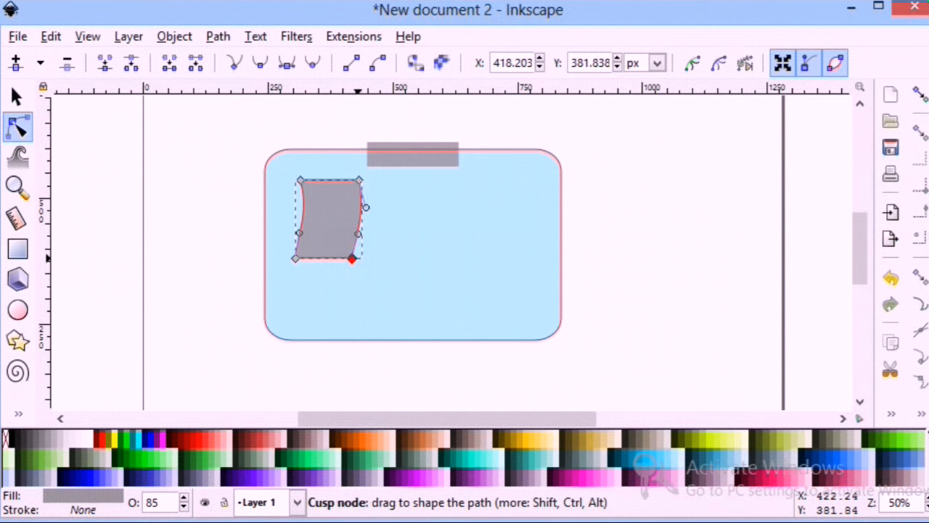
pyautogui.click(376, 230)
pyautogui.click(333, 236)
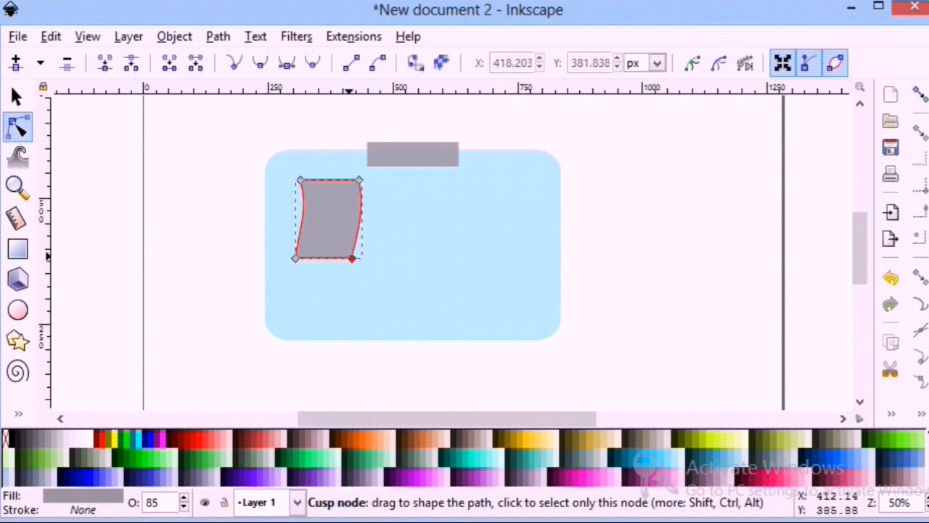
pyautogui.moveTo(351, 259); pyautogui.dragTo(371, 260)
pyautogui.hotkey('ctrl', 'z')
pyautogui.click(398, 236)
pyautogui.click(341, 222)
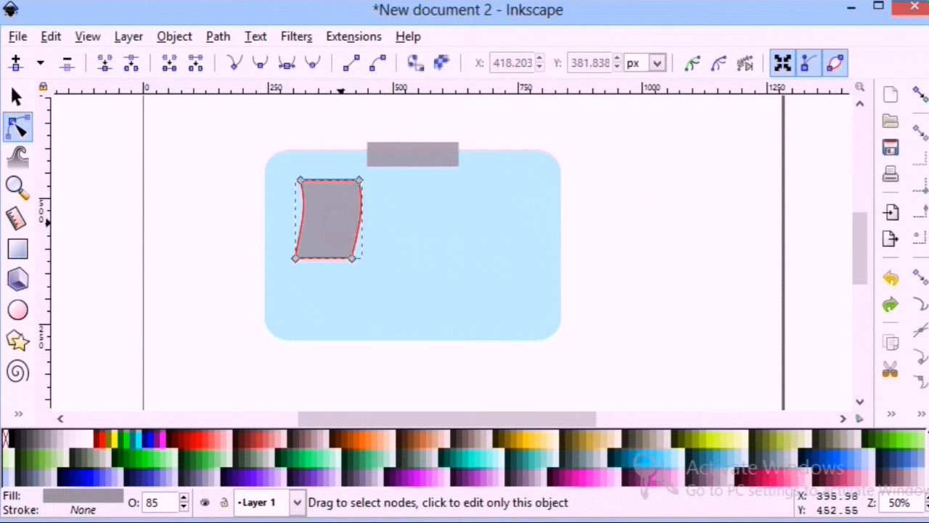
# Nudge the sheet's lower right node slightly right and refine the curve of its left side
pyautogui.moveTo(352, 258); pyautogui.dragTo(355, 259)
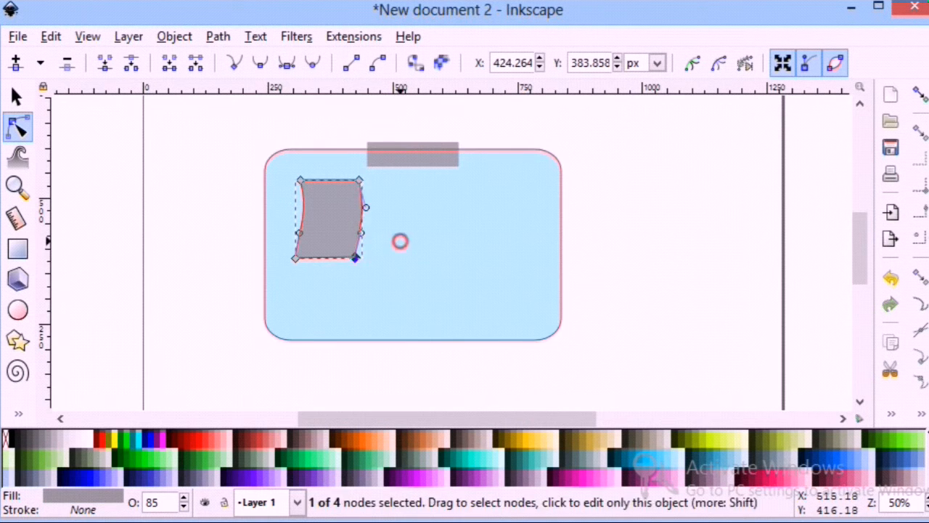
pyautogui.click(400, 240)
pyautogui.click(335, 203)
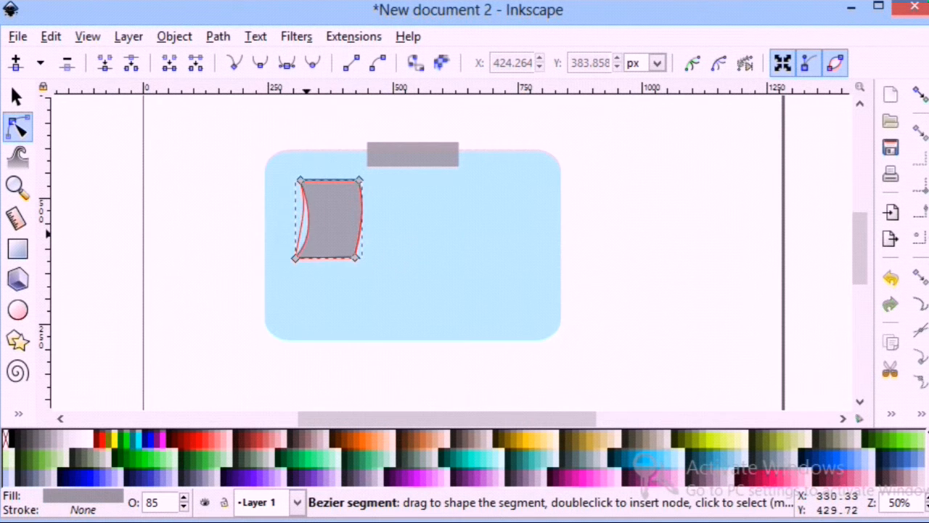
pyautogui.click(402, 212)
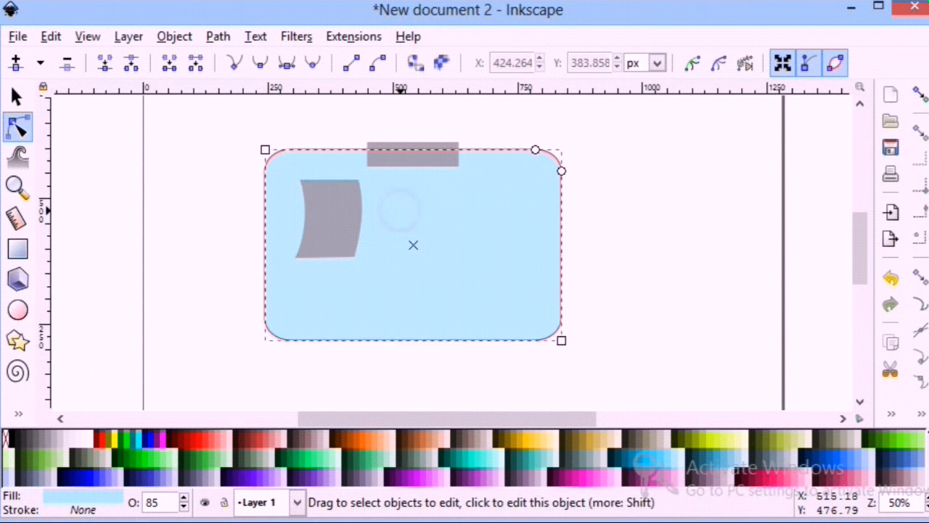
pyautogui.click(338, 195)
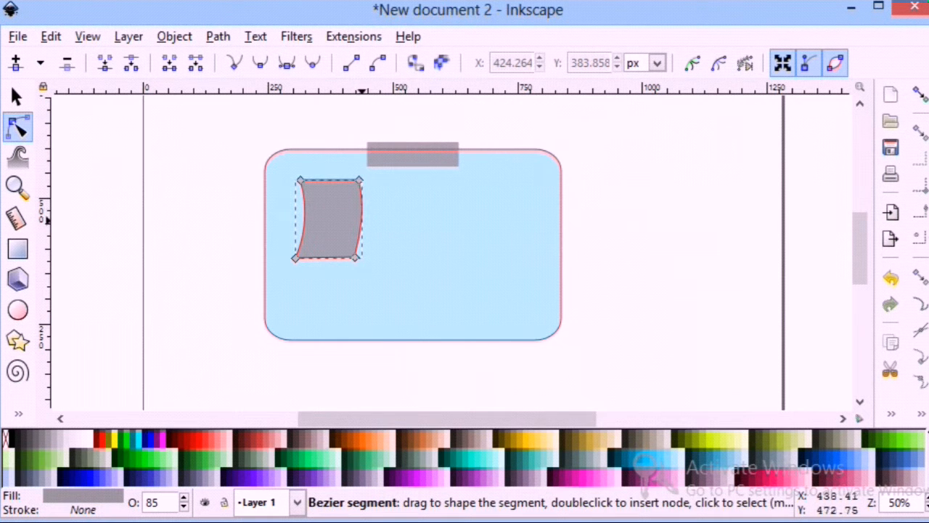
pyautogui.click(395, 220)
# Fill the curved paper sheet with white
pyautogui.click(16, 96)
pyautogui.click(345, 238)
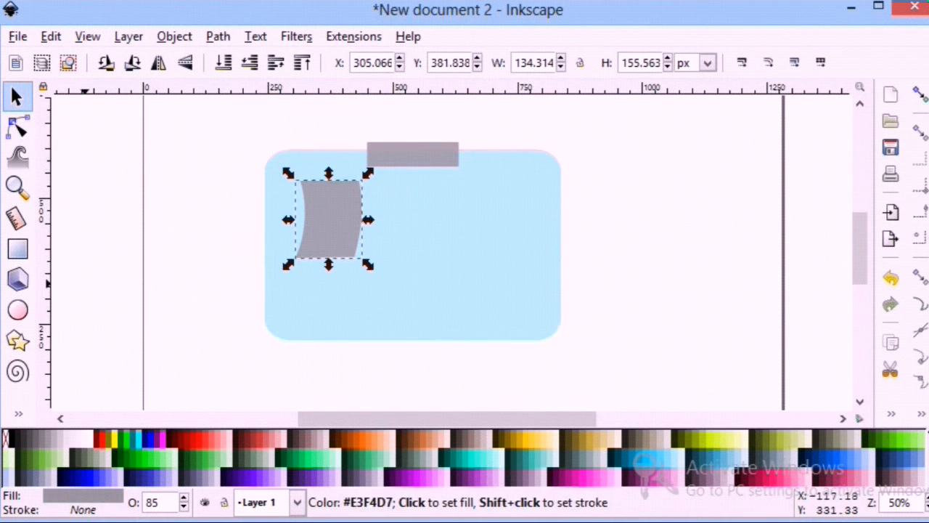
pyautogui.click(83, 438)
# Make two copies of the white sheet, scaled down to about 104 by 107 px, in a row to its right
pyautogui.rightClick(332, 212)
pyautogui.click(363, 284)
pyautogui.moveTo(337, 212); pyautogui.dragTo(431, 213)
pyautogui.moveTo(386, 266); pyautogui.dragTo(507, 211)
pyautogui.rightClick(416, 209)
pyautogui.click(445, 283)
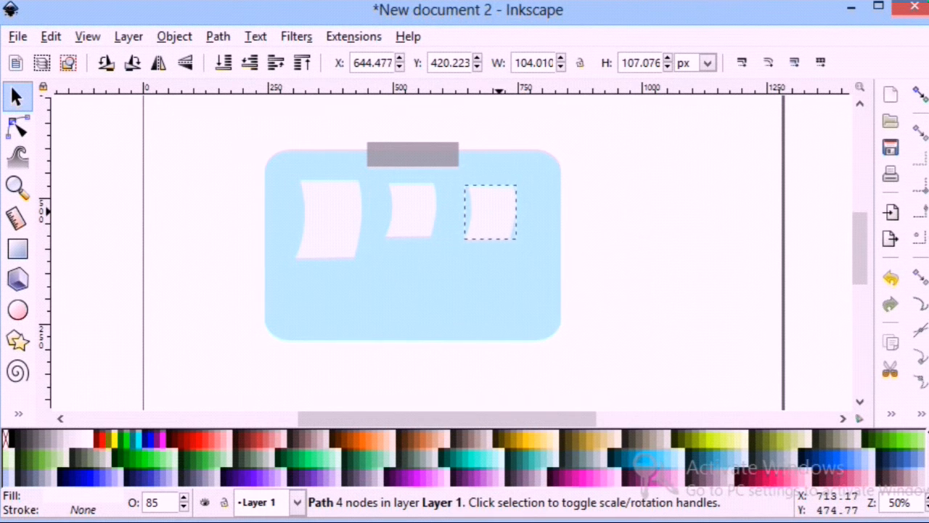
# Draw a thin white square-cornered bar about 250 by 20 px below the large sheet
pyautogui.click(17, 249)
pyautogui.moveTo(288, 280); pyautogui.dragTo(415, 283)
pyautogui.click(464, 62)
pyautogui.press('s')
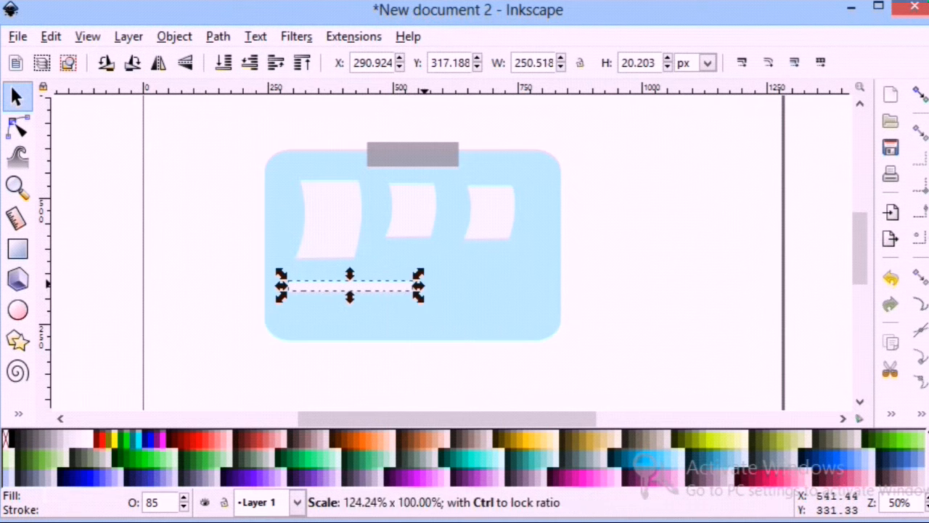
# Duplicate the white bar, place the copy just below it and shorten the copy from its right end
pyautogui.rightClick(332, 287)
pyautogui.click(381, 94)
pyautogui.moveTo(329, 285); pyautogui.dragTo(330, 305)
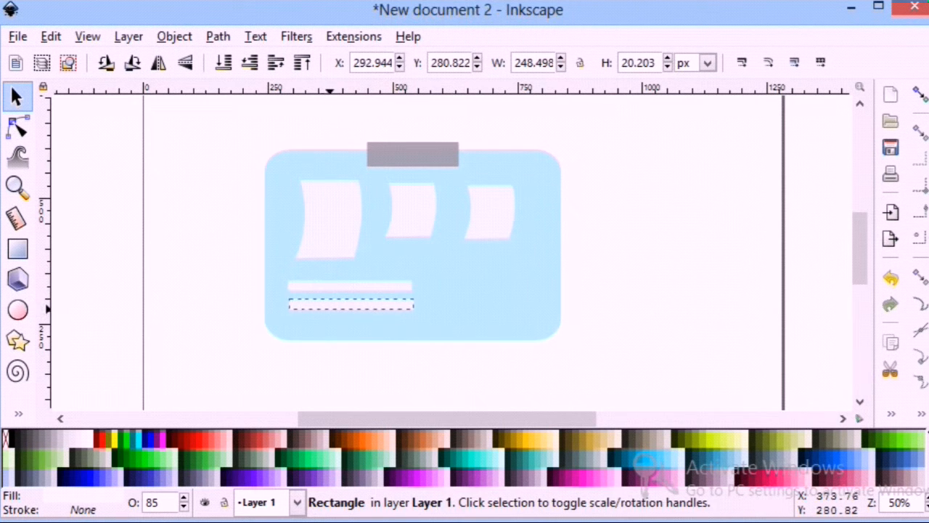
pyautogui.moveTo(418, 305); pyautogui.dragTo(393, 306)
# Duplicate the shortened bar, place the copy below it and stretch it to about 244 px wide
pyautogui.rightClick(309, 308)
pyautogui.click(360, 93)
pyautogui.moveTo(332, 303); pyautogui.dragTo(333, 321)
pyautogui.moveTo(393, 323); pyautogui.dragTo(418, 322)
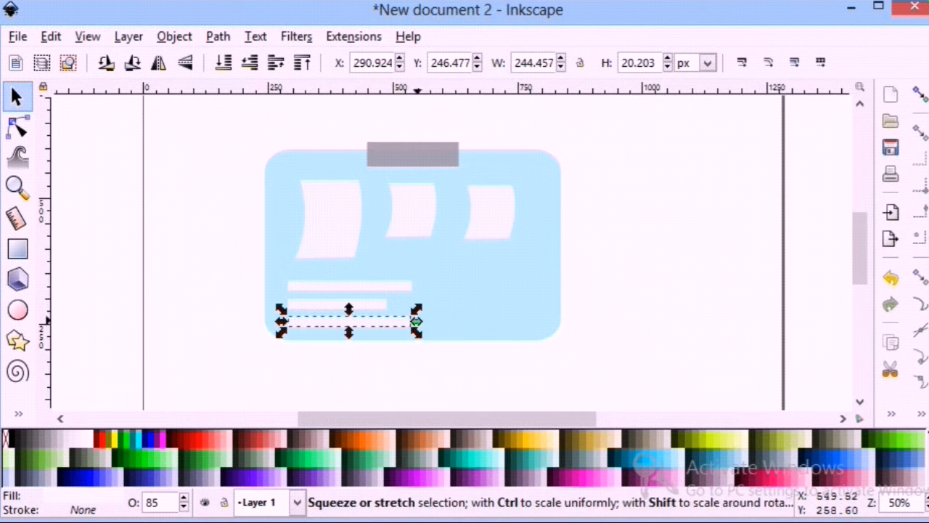
pyautogui.click(231, 208)
# Stagger the two small sheets by moving the middle one slightly down and the right one slightly up
pyautogui.doubleClick(413, 215)
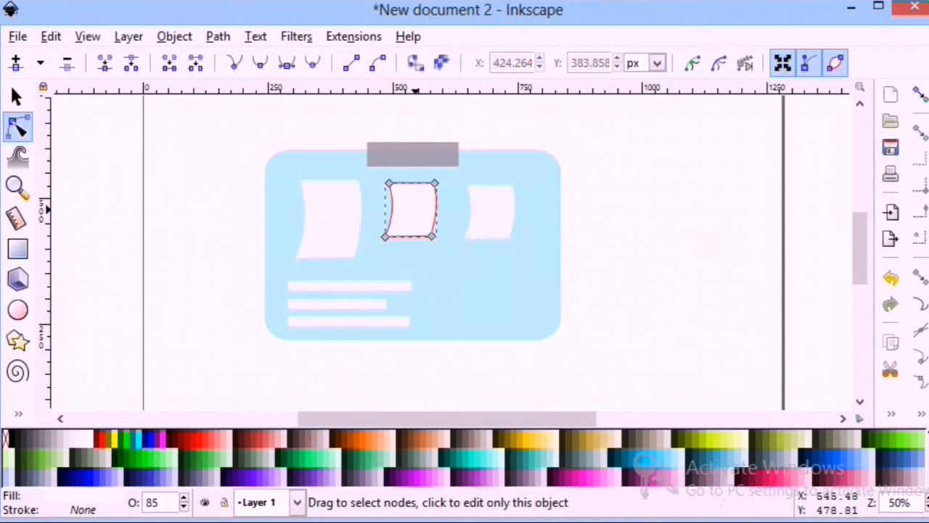
pyautogui.click(17, 96)
pyautogui.moveTo(417, 216); pyautogui.dragTo(416, 211)
pyautogui.moveTo(494, 206); pyautogui.dragTo(491, 200)
pyautogui.click(187, 251)
pyautogui.click(407, 214)
pyautogui.click(179, 254)
# Draw a red pin circle about 21 px in diameter at the upper edge of the large sheet
pyautogui.click(18, 310)
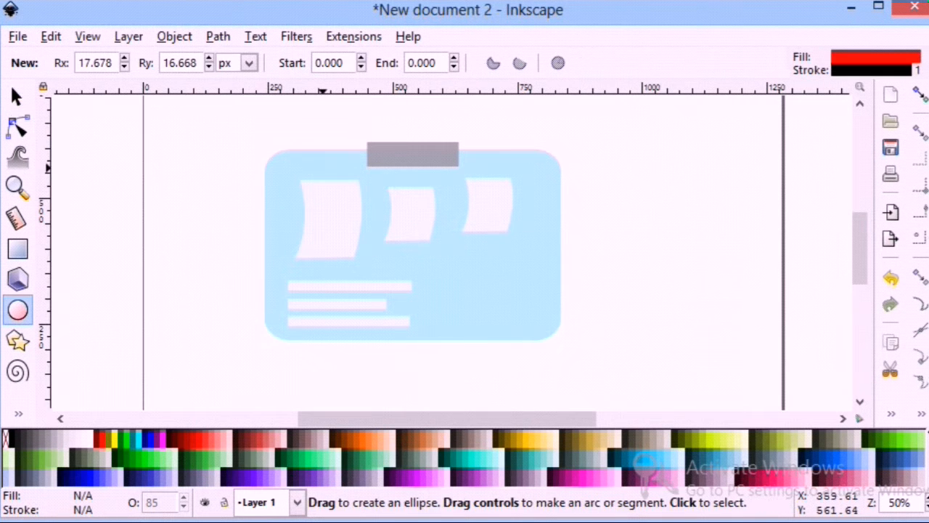
pyautogui.moveTo(327, 180); pyautogui.dragTo(336, 188)
pyautogui.click(218, 205)
pyautogui.press('s')
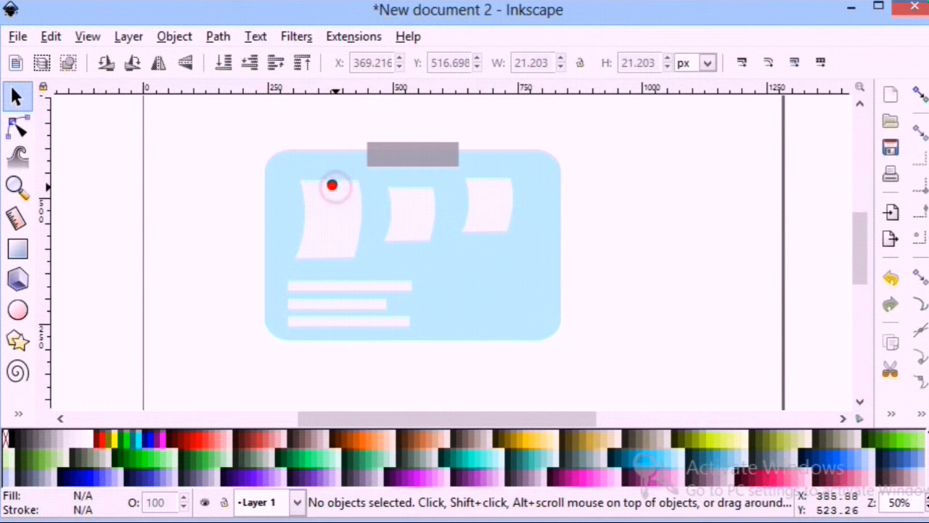
# Duplicate the red pin circle and place a copy at the upper edge of each small sheet
pyautogui.rightClick(332, 186)
pyautogui.click(385, 282)
pyautogui.moveTo(328, 185); pyautogui.dragTo(489, 183)
pyautogui.rightClick(410, 192)
pyautogui.click(460, 282)
pyautogui.click(475, 276)
pyautogui.click(672, 309)
# Recolor the three pin circles from red to a muted grayish purple
pyautogui.scroll(-1, 672, 309)
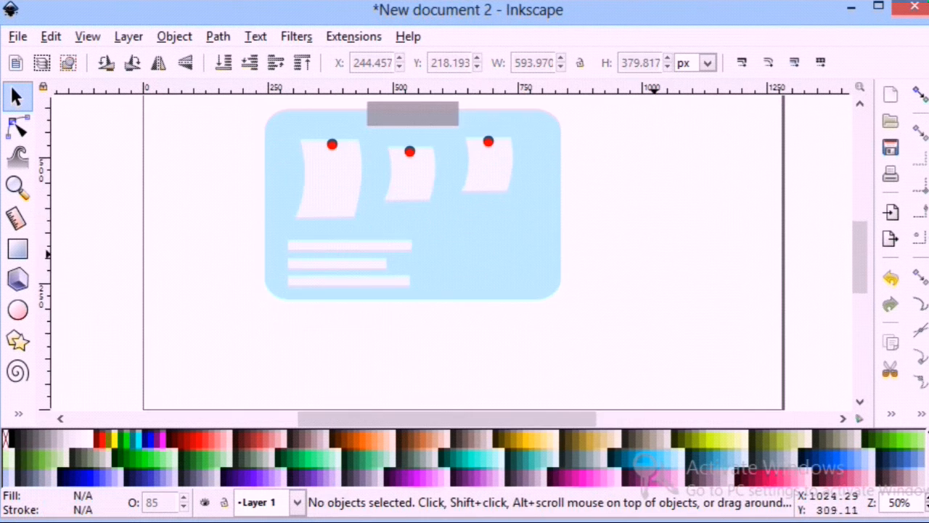
pyautogui.click(331, 144)
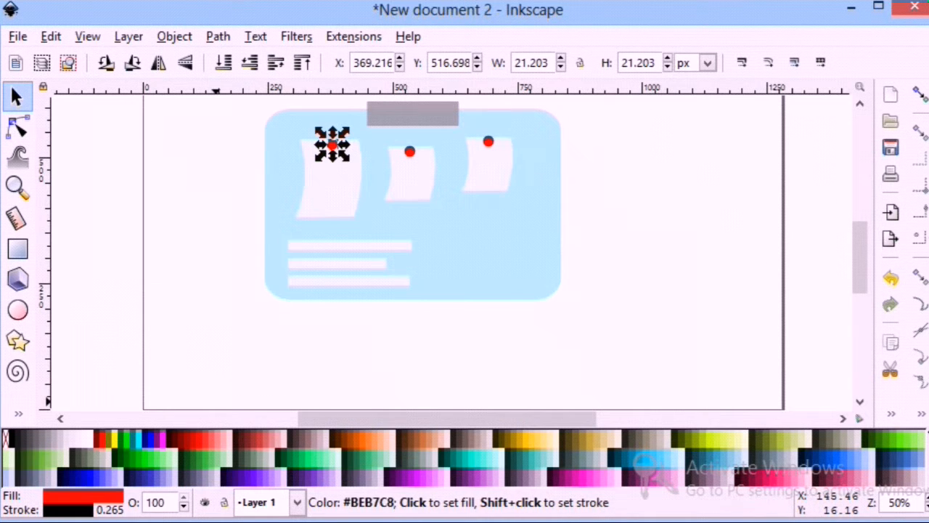
pyautogui.click(367, 477)
pyautogui.click(410, 151)
pyautogui.click(366, 477)
pyautogui.click(488, 141)
pyautogui.click(367, 477)
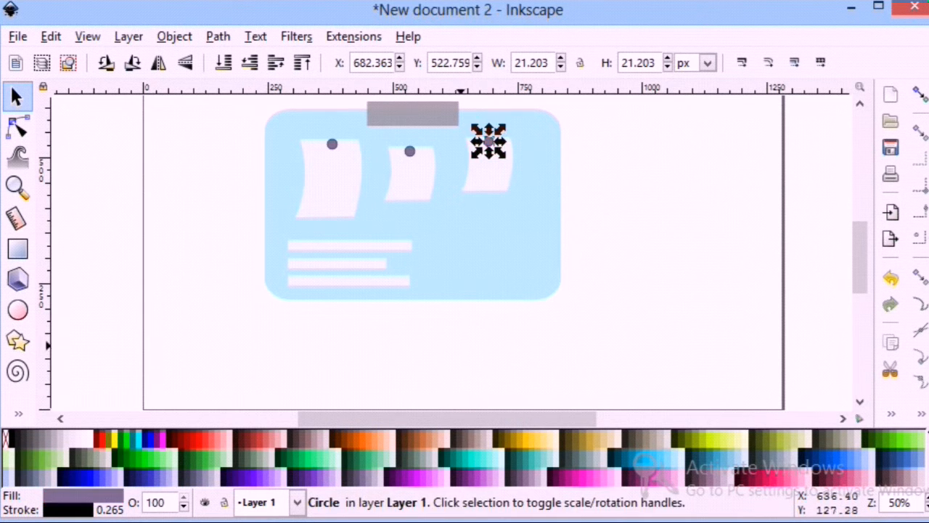
pyautogui.click(546, 332)
# Draw a purple rectangle about 293 by 224 px over the board's lower right corner and round its corners by about 30 px
pyautogui.scroll(-3, 470, 247)
pyautogui.click(19, 249)
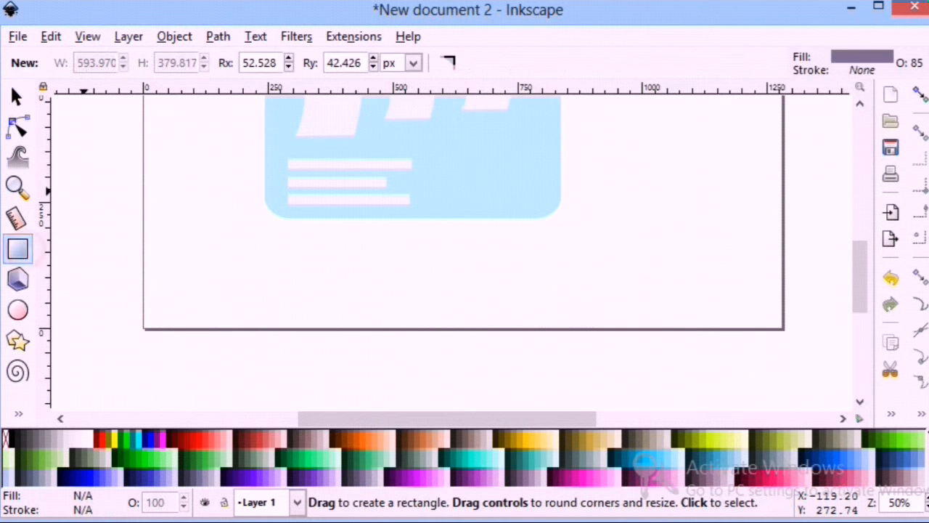
pyautogui.moveTo(453, 170); pyautogui.dragTo(600, 283)
pyautogui.moveTo(585, 171); pyautogui.dragTo(601, 185)
pyautogui.click(616, 188)
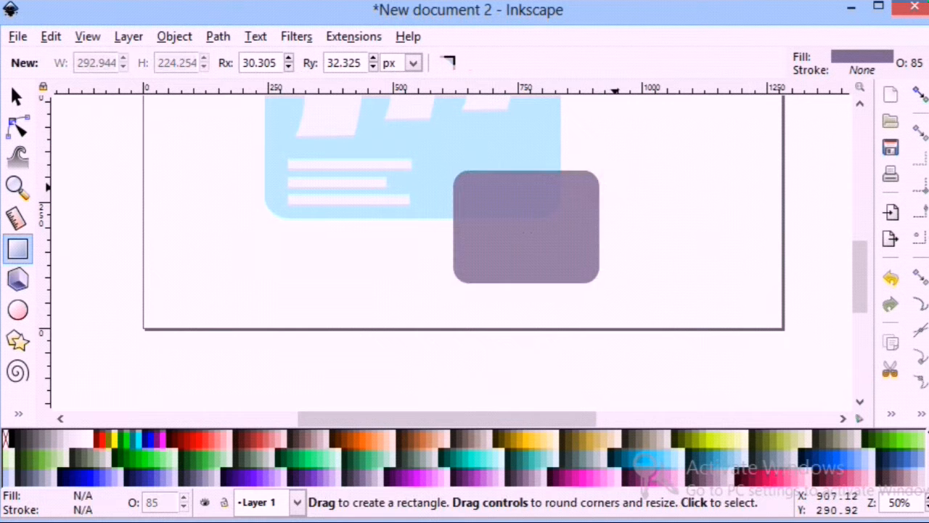
pyautogui.rightClick(493, 207)
pyautogui.click(520, 282)
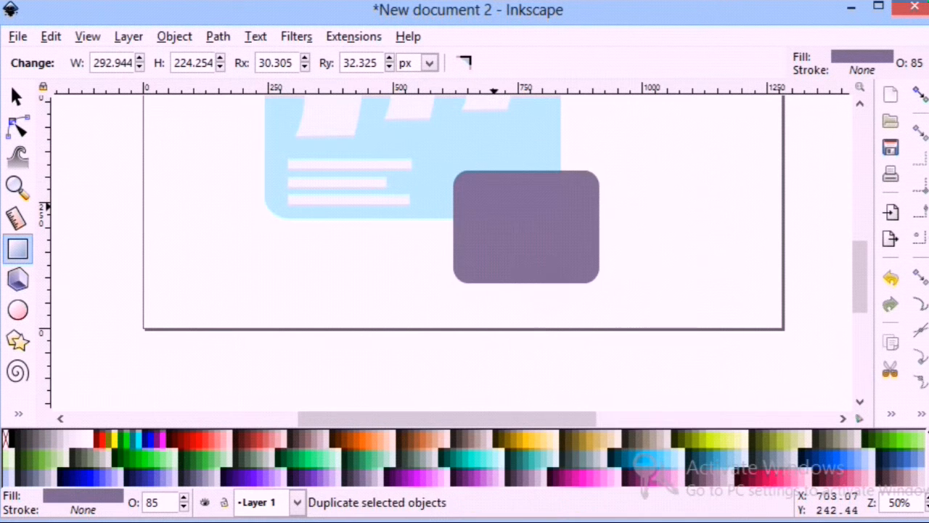
pyautogui.press('s')
pyautogui.press('Delete')
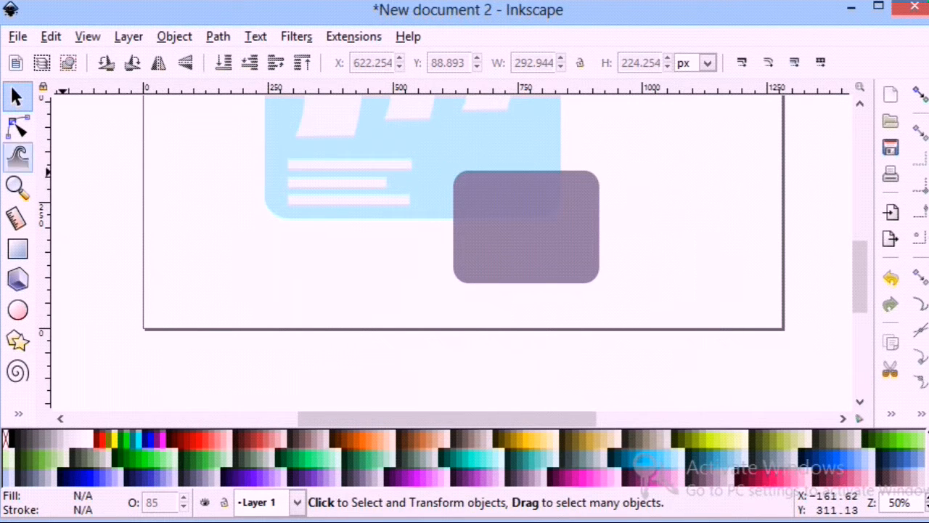
# Duplicate the purple rounded panel, shift the copy off the original and remove its corner rounding
pyautogui.rightClick(501, 219)
pyautogui.click(546, 282)
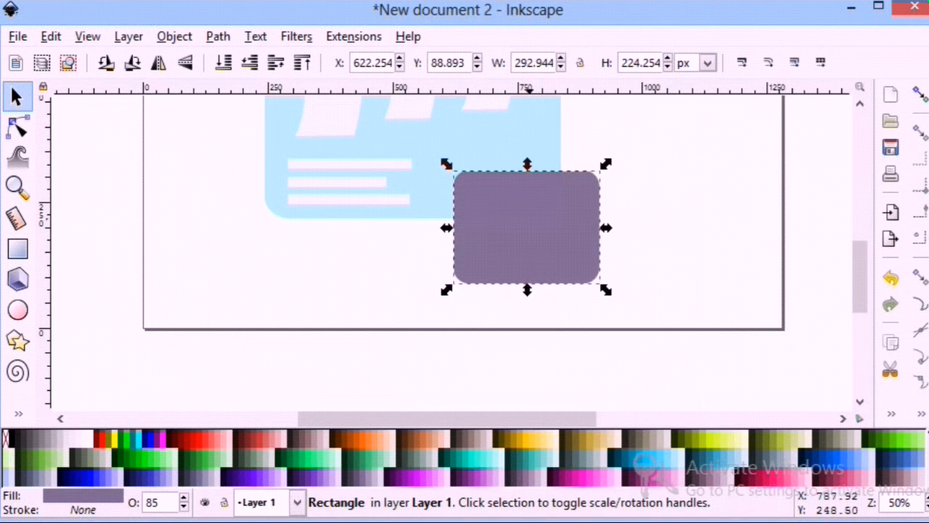
pyautogui.moveTo(586, 217); pyautogui.dragTo(642, 225)
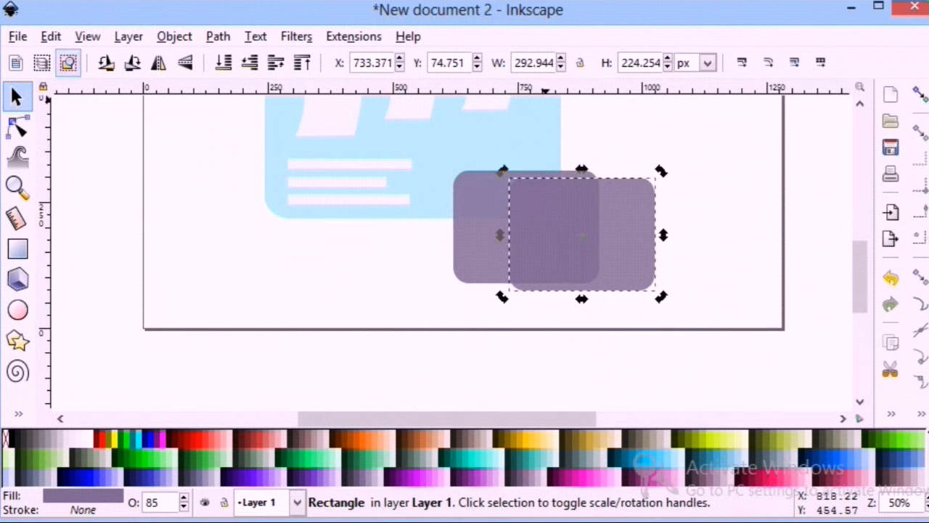
pyautogui.press('r')
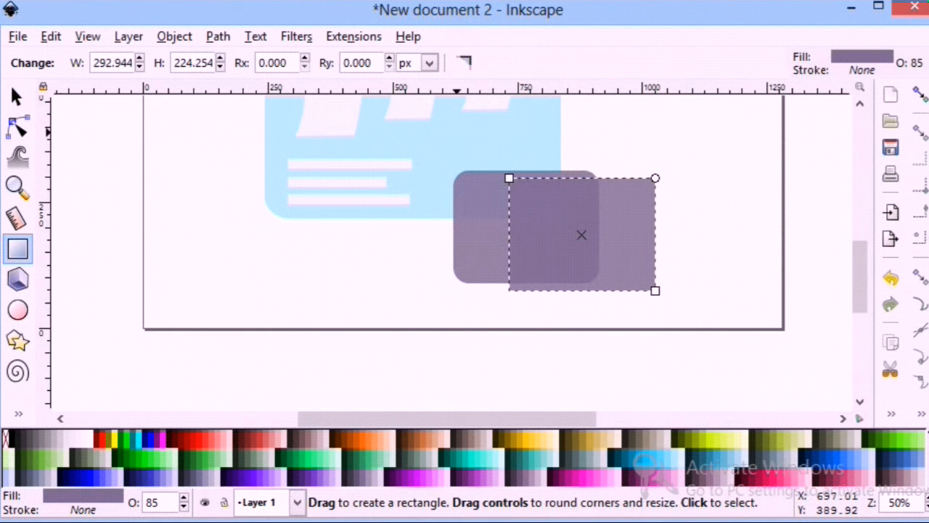
# Shrink the square-cornered copy and fit it inside the rounded panel as a screen area
pyautogui.click(16, 96)
pyautogui.moveTo(661, 172); pyautogui.dragTo(643, 195)
pyautogui.moveTo(564, 263); pyautogui.dragTo(488, 242)
pyautogui.moveTo(595, 172); pyautogui.dragTo(590, 179)
pyautogui.moveTo(537, 215); pyautogui.dragTo(548, 208)
pyautogui.moveTo(534, 271); pyautogui.dragTo(532, 257)
pyautogui.press('Escape')
# Center the inner rectangle horizontally on the rounded panel
pyautogui.click(543, 249)
pyautogui.keyDown('shift'); pyautogui.click(553, 279); pyautogui.keyUp('shift')
pyautogui.rightClick(857, 386)
pyautogui.click(868, 367)
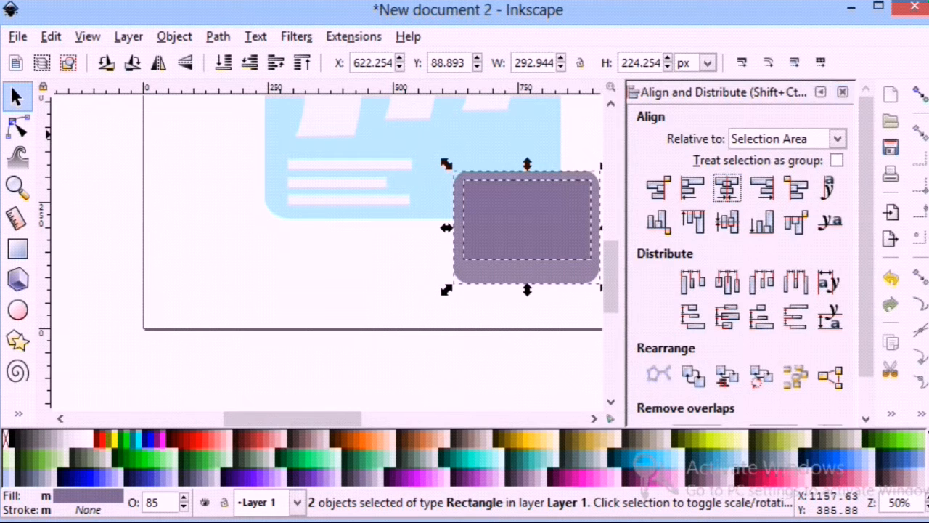
pyautogui.click(842, 92)
pyautogui.click(661, 230)
# Reduce the inner rectangle to about 248 by 154 px and align its horizontal center with the rounded panel again
pyautogui.click(587, 251)
pyautogui.moveTo(597, 173); pyautogui.dragTo(594, 174)
pyautogui.press('Escape')
pyautogui.click(581, 218)
pyautogui.keyDown('shift'); pyautogui.click(594, 239); pyautogui.keyUp('shift')
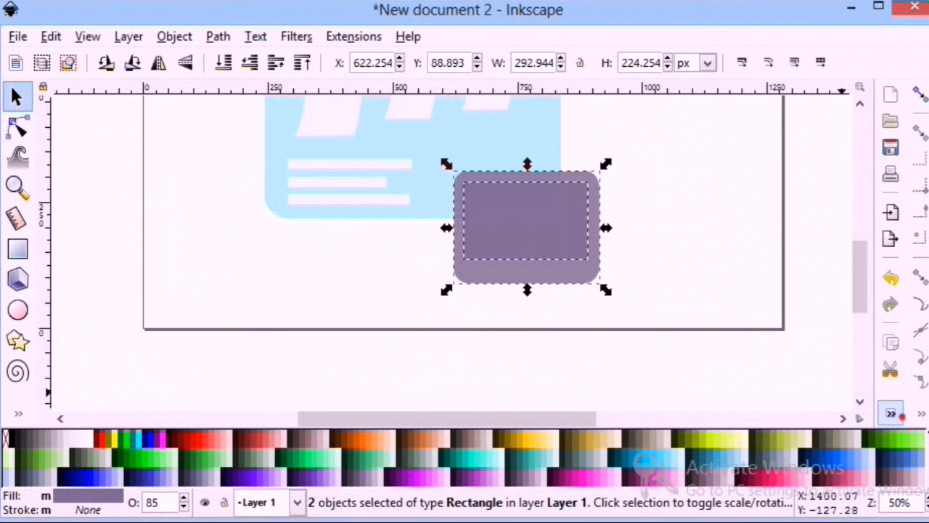
pyautogui.click(893, 415)
pyautogui.click(871, 365)
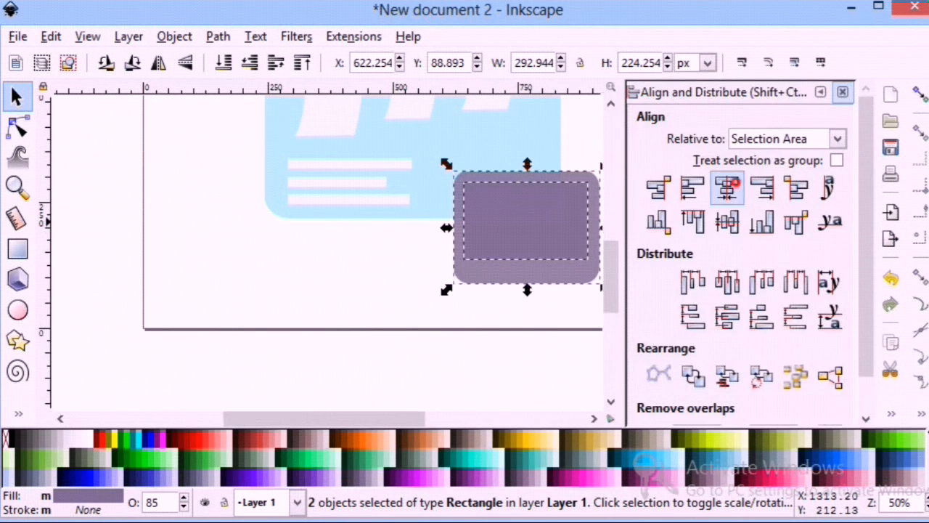
pyautogui.click(676, 242)
pyautogui.click(585, 273)
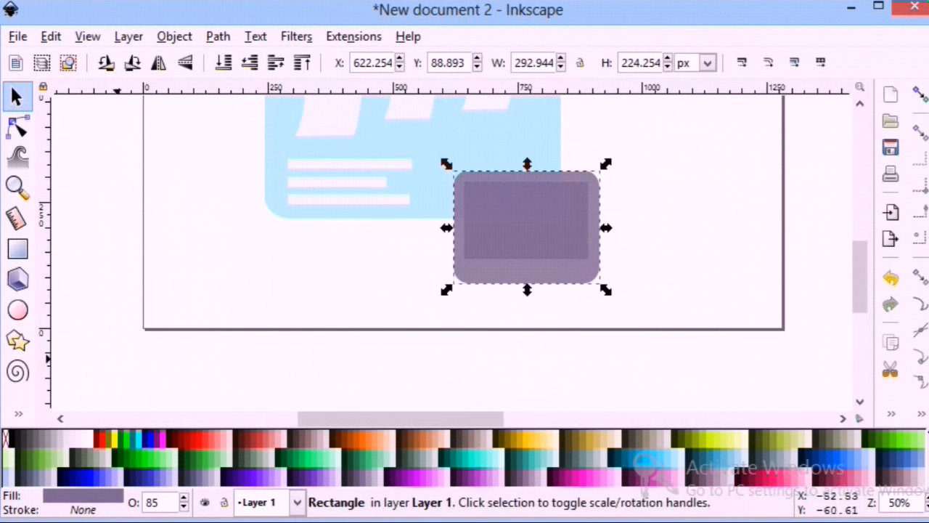
# Recolor the inner rectangle light gray and try orange and pale yellow fills on the rounded panel
pyautogui.click(367, 438)
pyautogui.click(524, 225)
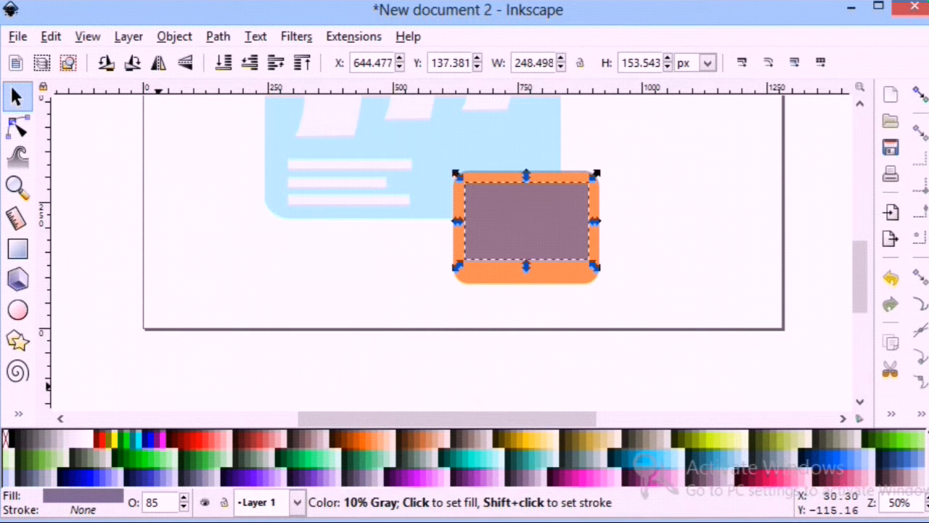
pyautogui.click(65, 439)
pyautogui.click(328, 265)
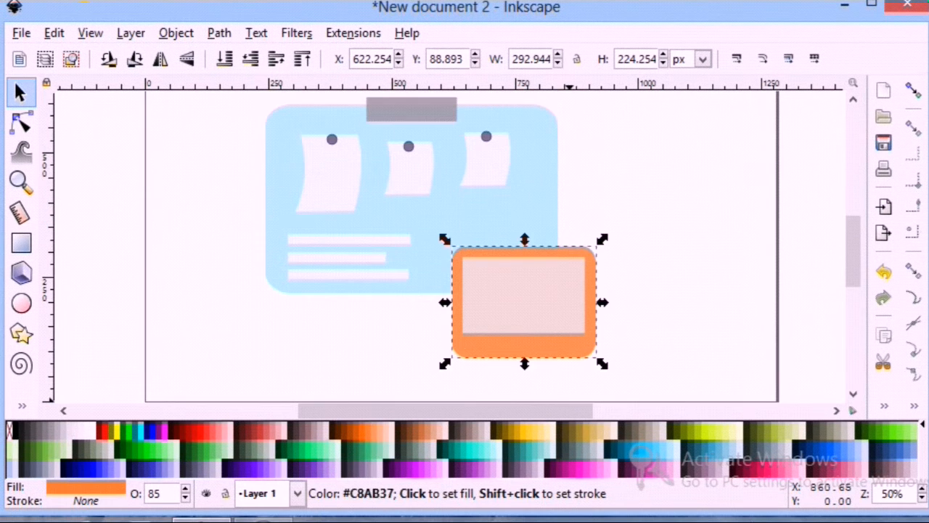
pyautogui.click(534, 428)
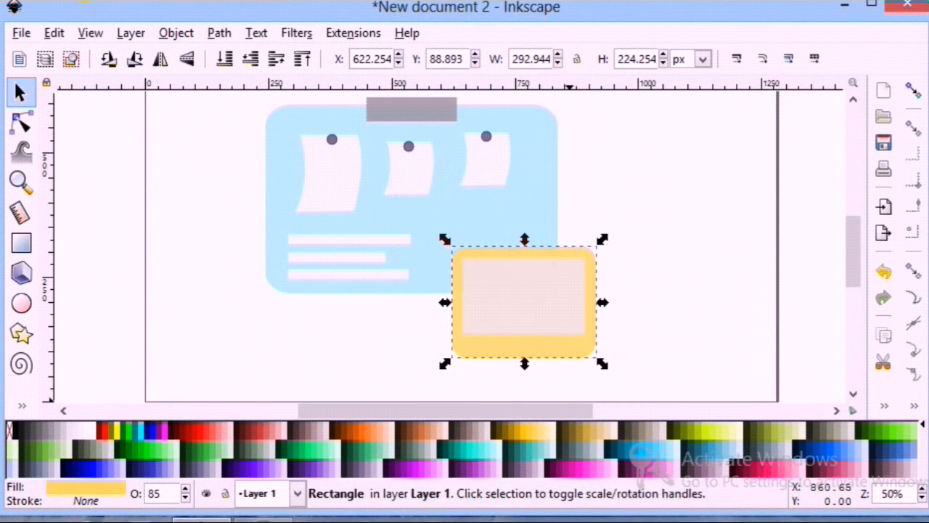
pyautogui.press('r')
pyautogui.click(521, 299)
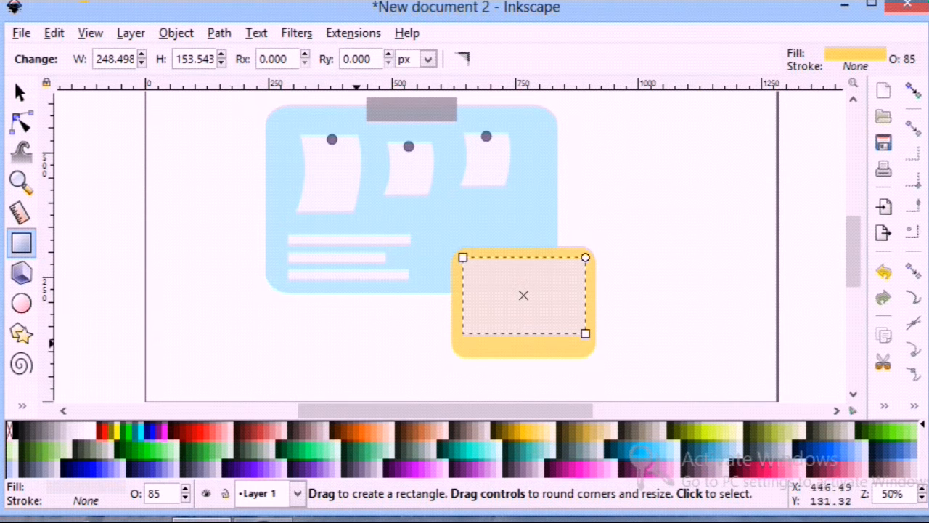
pyautogui.click(527, 428)
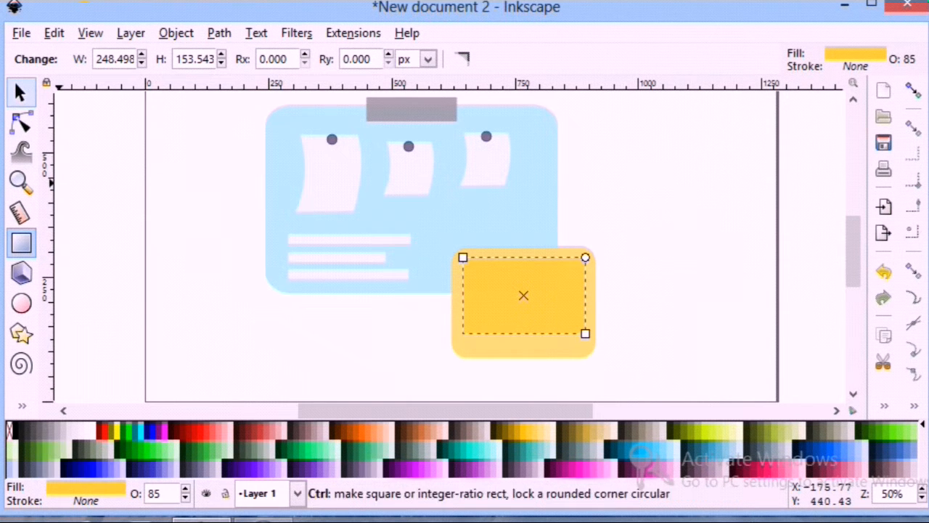
pyautogui.hotkey('ctrl', 'z')
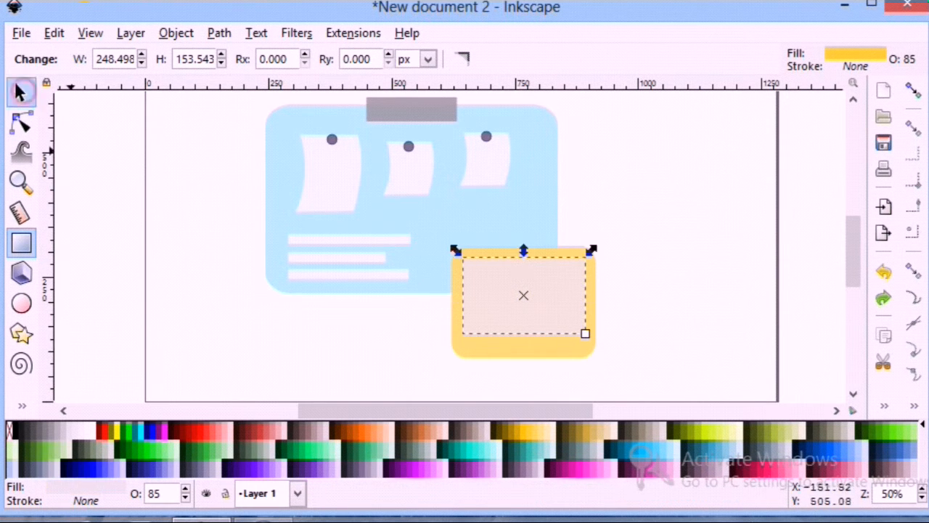
# Fill the rounded panel with yellow #FFCC00 and the inner screen rectangle with a near-white gray
pyautogui.click(20, 92)
pyautogui.click(482, 344)
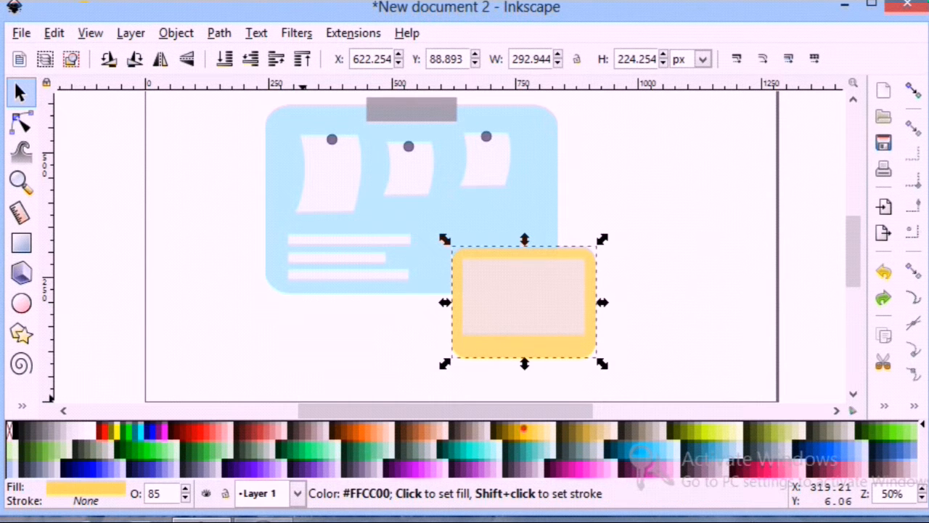
pyautogui.click(524, 428)
pyautogui.click(572, 311)
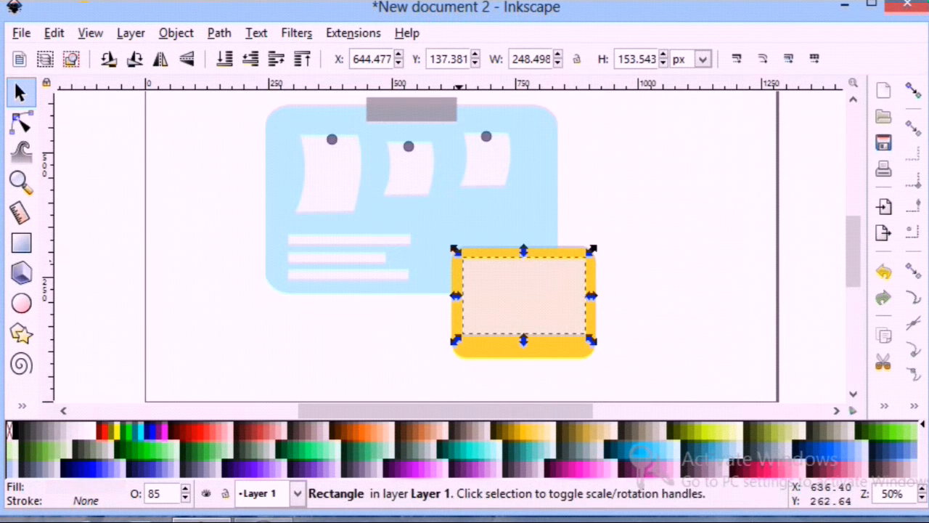
pyautogui.click(91, 428)
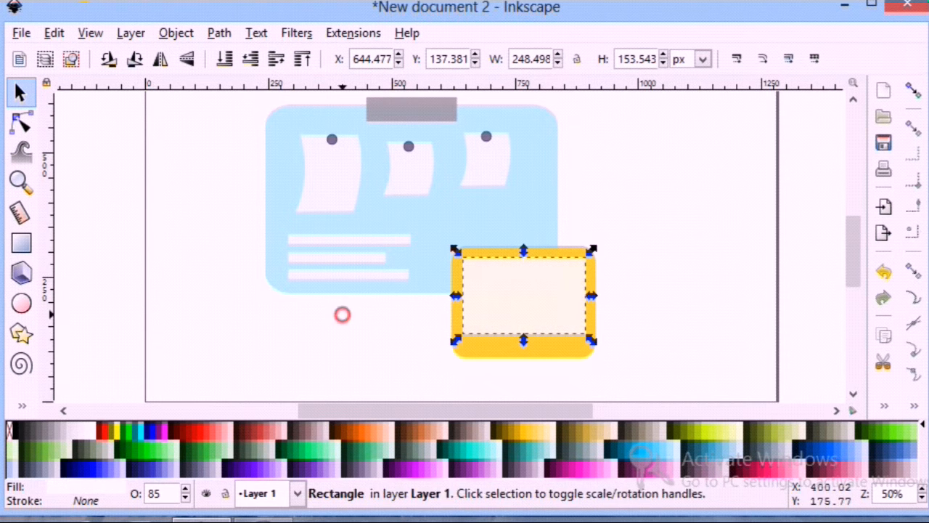
pyautogui.click(342, 315)
# Draw a rectangle about 75 by 105 px at the left of the inner screen and fill it with 20% Gray
pyautogui.scroll(-2, 494, 269)
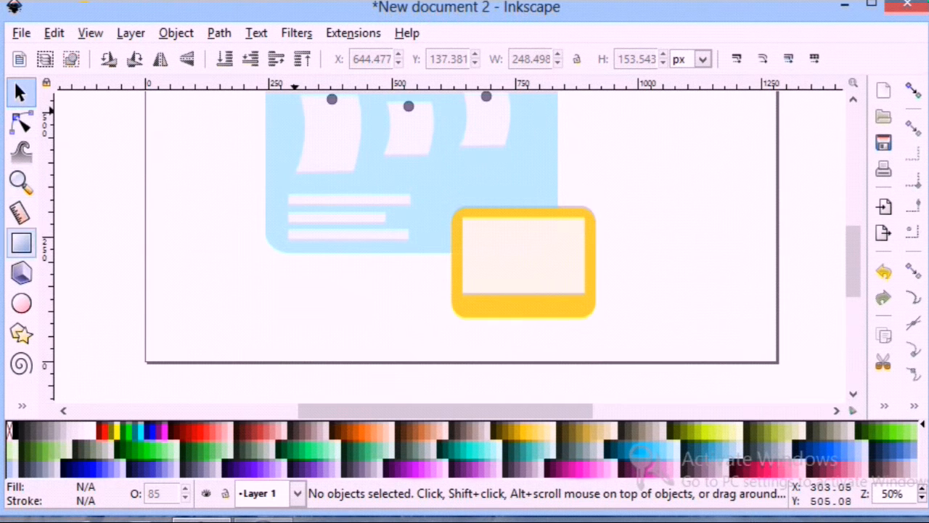
pyautogui.click(21, 244)
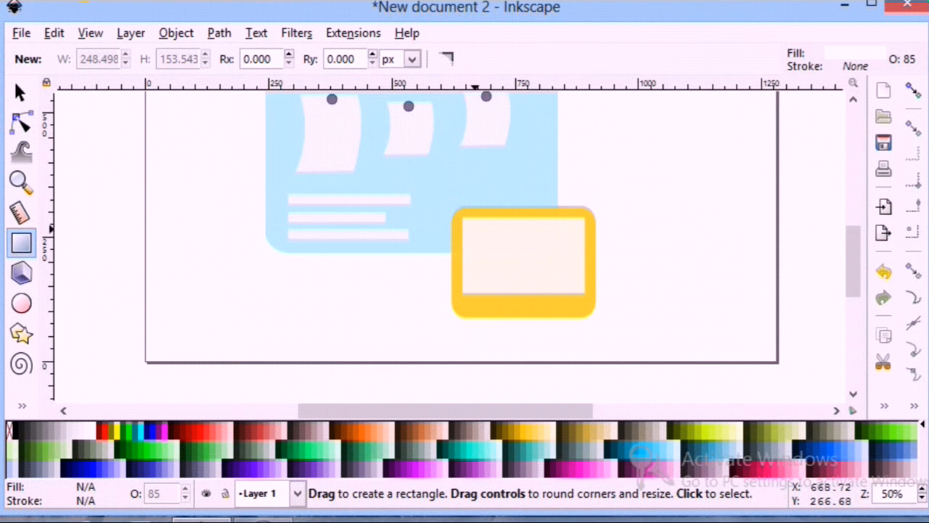
pyautogui.moveTo(471, 225); pyautogui.dragTo(508, 276)
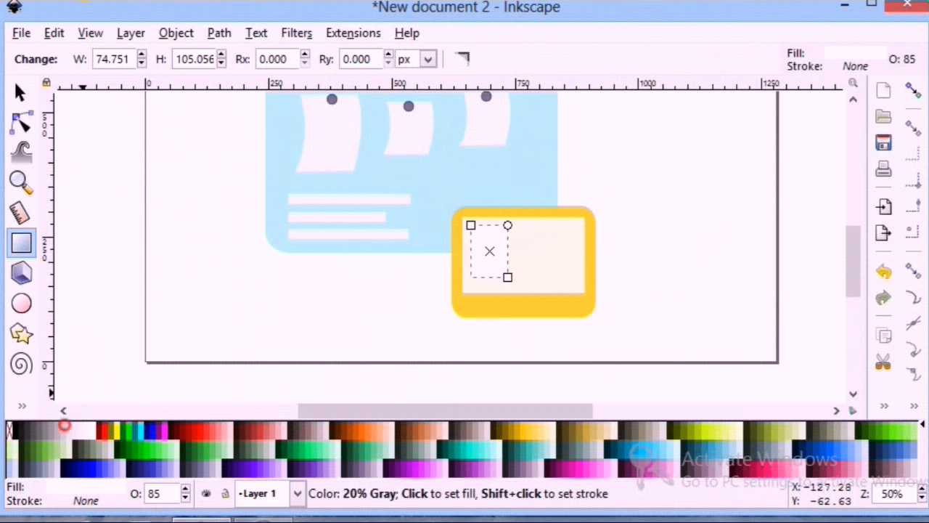
pyautogui.click(64, 428)
pyautogui.click(22, 92)
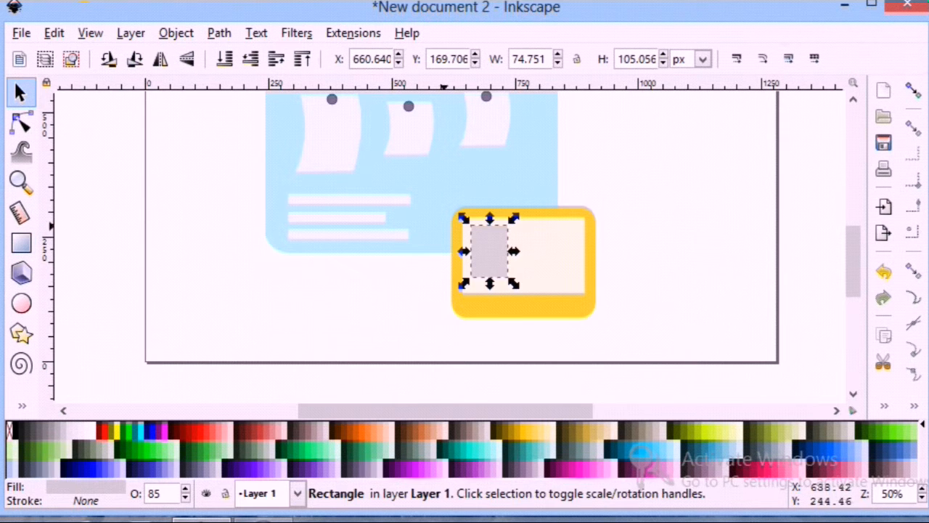
# Duplicate the gray block, place the copy to its right and reduce the copy's height to about 53 px
pyautogui.rightClick(494, 248)
pyautogui.click(541, 278)
pyautogui.moveTo(495, 248); pyautogui.dragTo(540, 248)
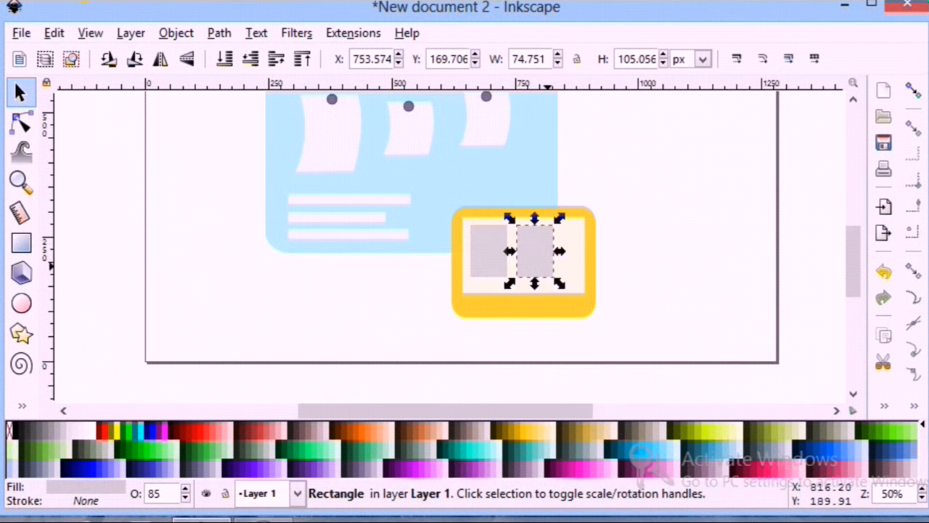
pyautogui.moveTo(535, 265); pyautogui.dragTo(537, 252)
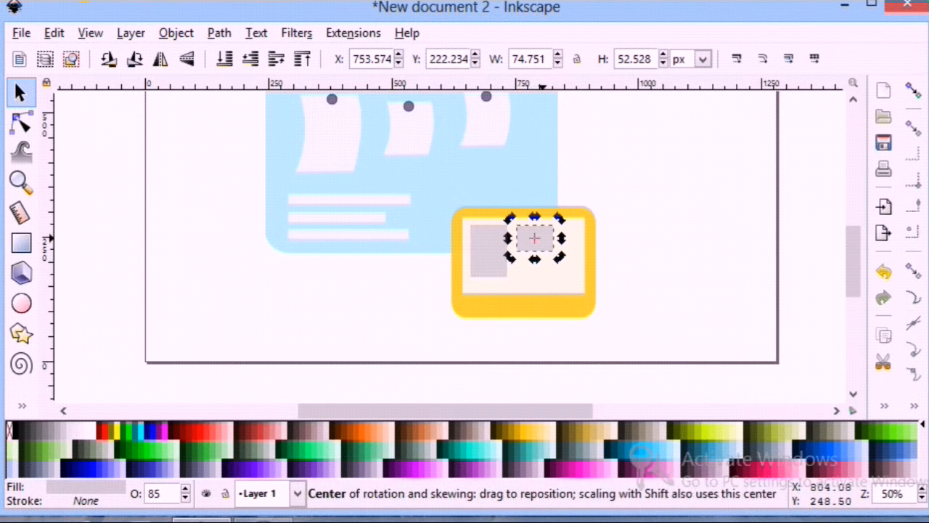
pyautogui.click(681, 234)
# Duplicate the shorter gray block and reshape the copy into a bar about 119 by 18 px beneath it
pyautogui.click(528, 236)
pyautogui.rightClick(528, 236)
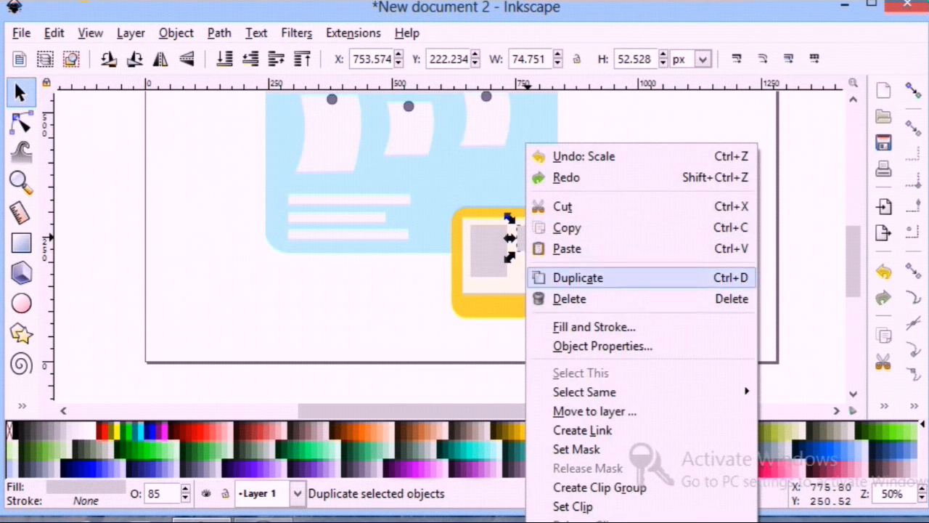
pyautogui.click(573, 277)
pyautogui.moveTo(531, 242); pyautogui.dragTo(546, 254)
# Duplicate the thin gray bar and place the copy just below it on the inner screen
pyautogui.rightClick(557, 258)
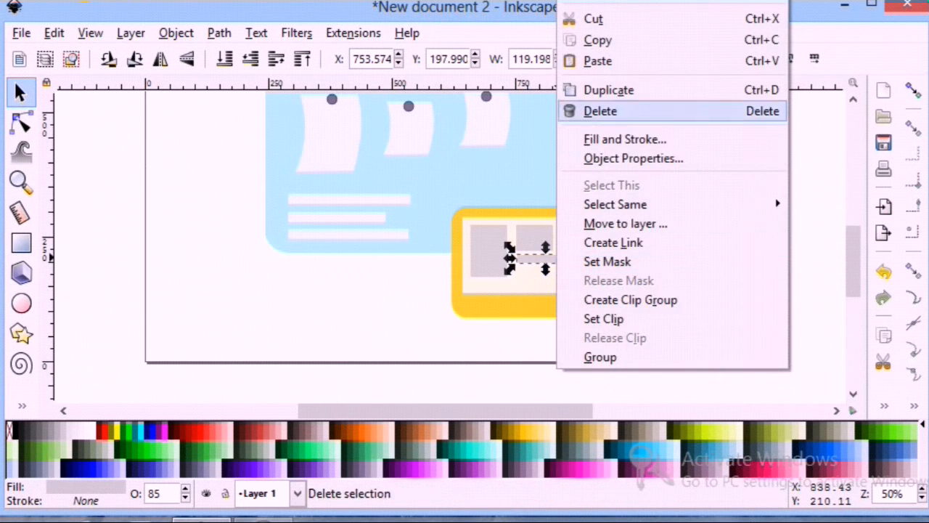
pyautogui.click(603, 90)
pyautogui.moveTo(541, 258); pyautogui.dragTo(540, 272)
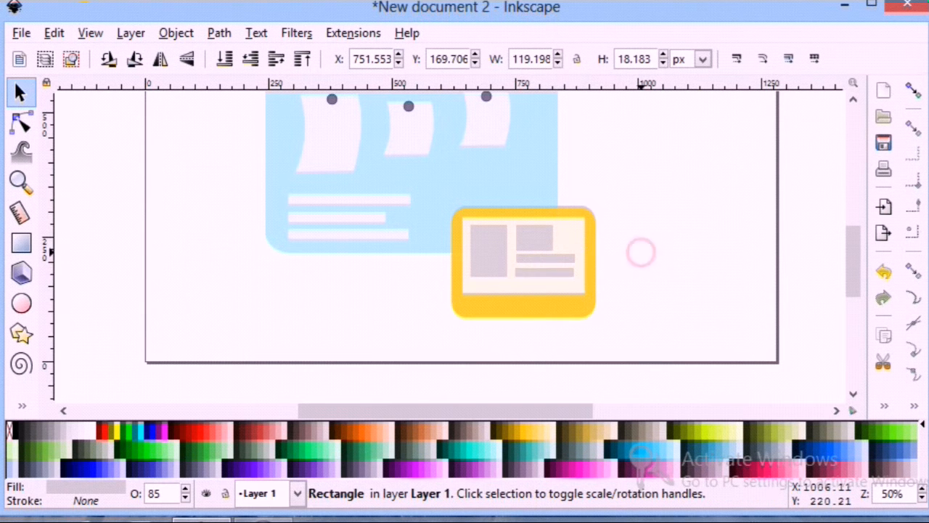
pyautogui.click(640, 252)
# Draw a stand neck about 38 by 77 px below the middle of the panel and fill it with the panel's yellow
pyautogui.scroll(-2, 641, 252)
pyautogui.click(21, 242)
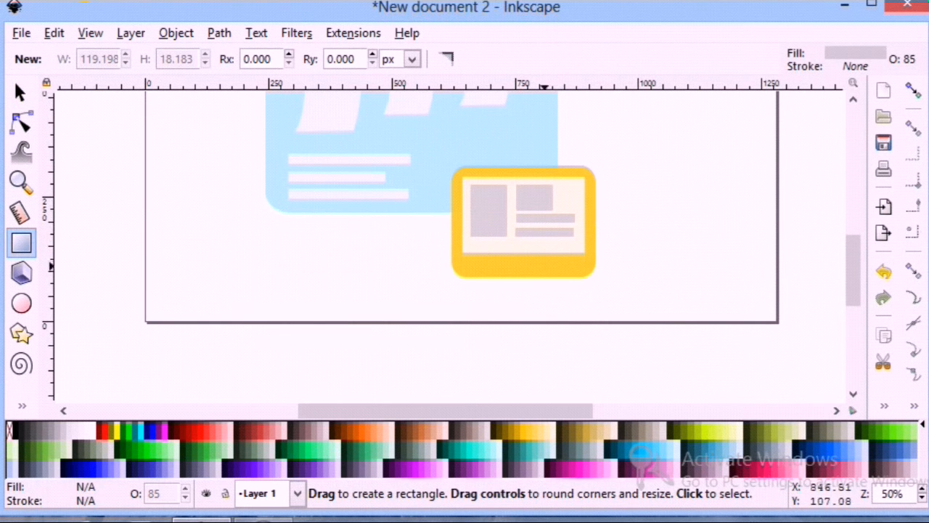
pyautogui.moveTo(524, 272); pyautogui.dragTo(543, 310)
pyautogui.click(20, 93)
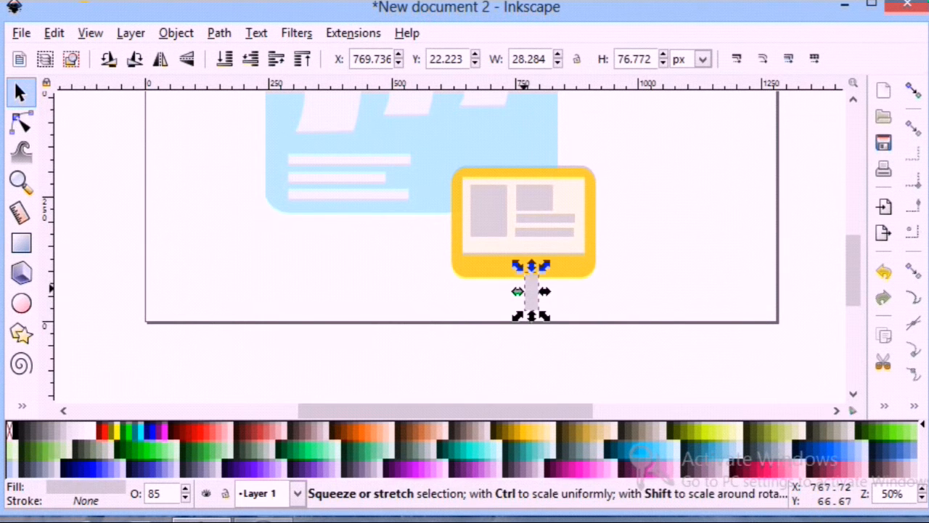
pyautogui.moveTo(543, 290); pyautogui.dragTo(538, 291)
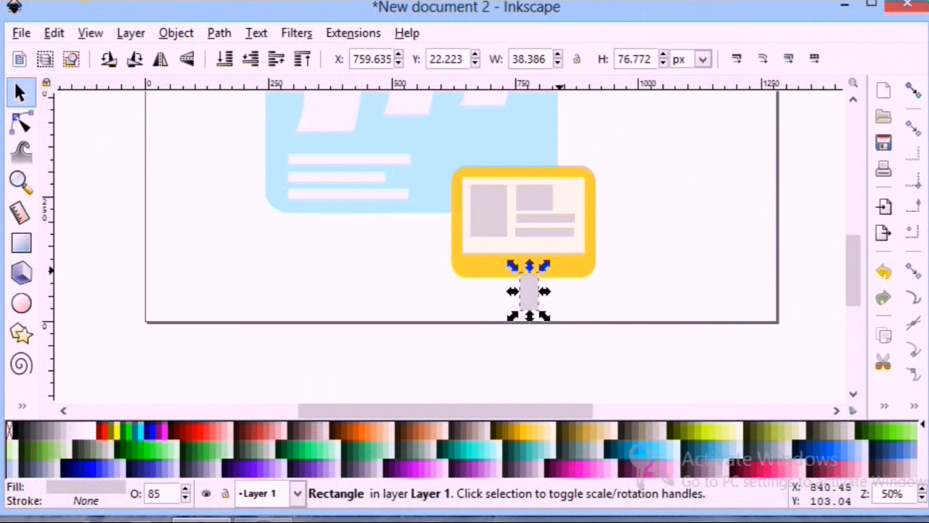
pyautogui.click(522, 431)
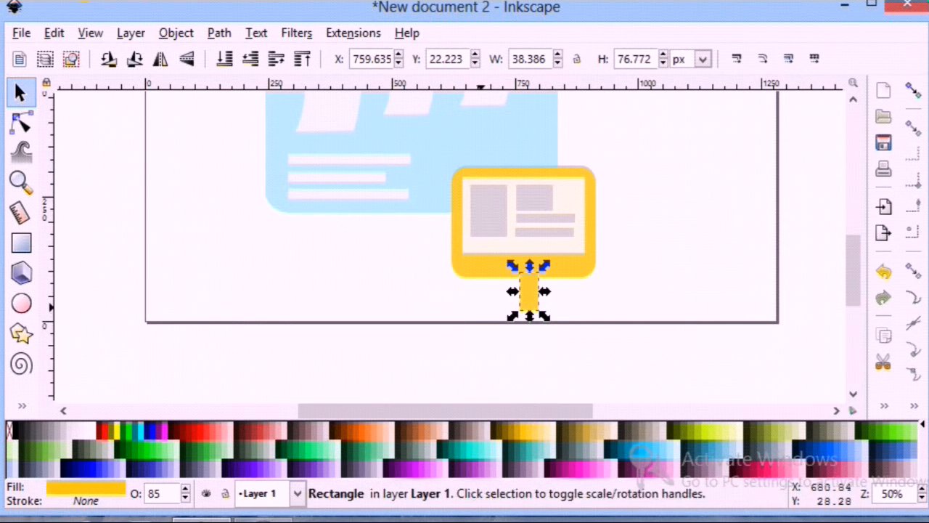
pyautogui.click(480, 292)
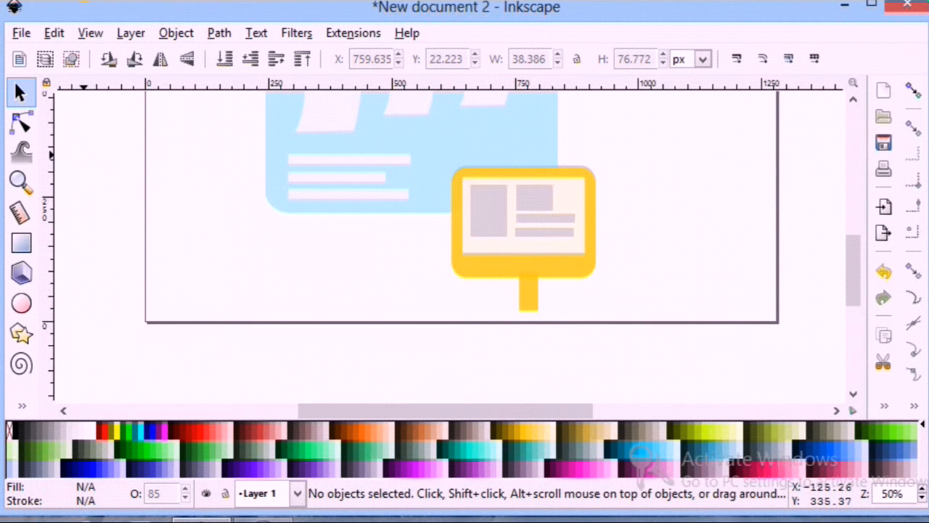
# Draw a wide, flat yellow rectangle across the lower end of the neck as the monitor's base
pyautogui.click(21, 243)
pyautogui.moveTo(480, 299); pyautogui.dragTo(576, 311)
pyautogui.click(622, 286)
pyautogui.click(583, 267)
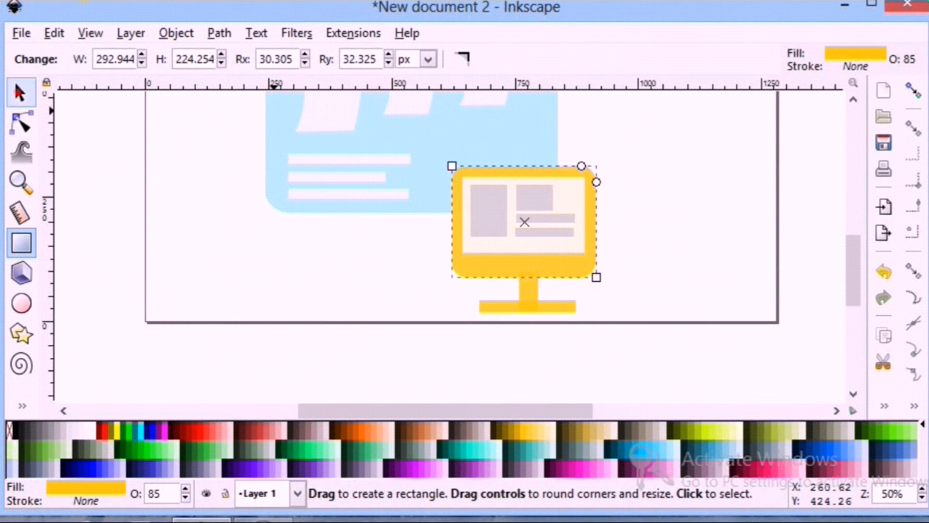
pyautogui.click(20, 93)
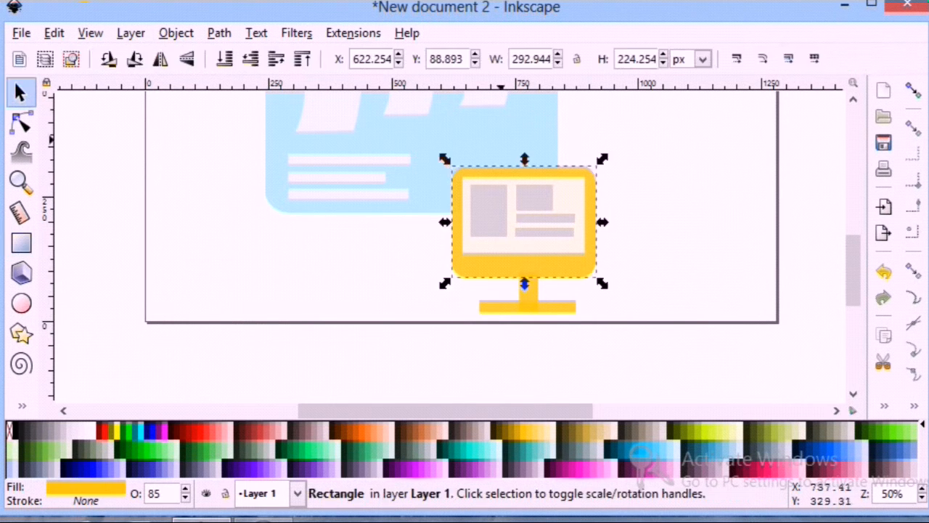
pyautogui.click(613, 276)
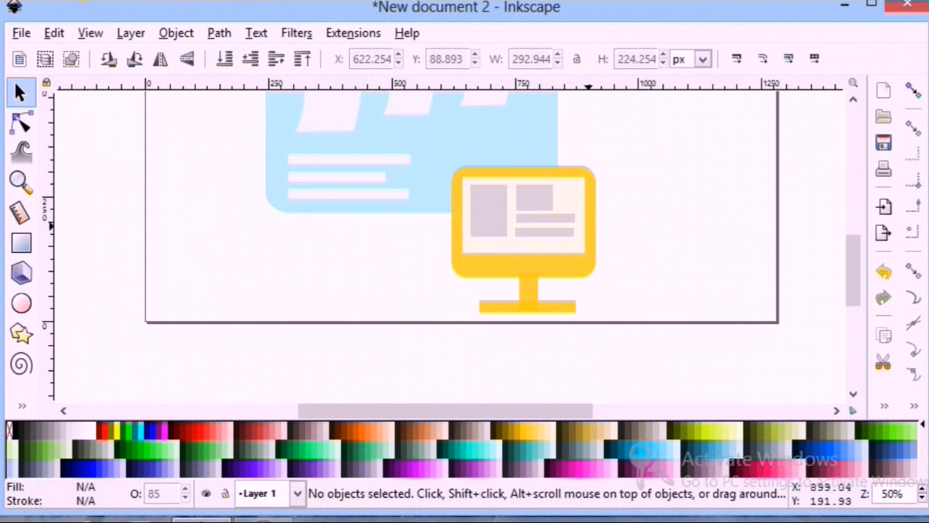
# Widen the yellow monitor panel slightly on both its right and left sides
pyautogui.click(589, 226)
pyautogui.click(594, 239)
pyautogui.moveTo(602, 222); pyautogui.dragTo(612, 224)
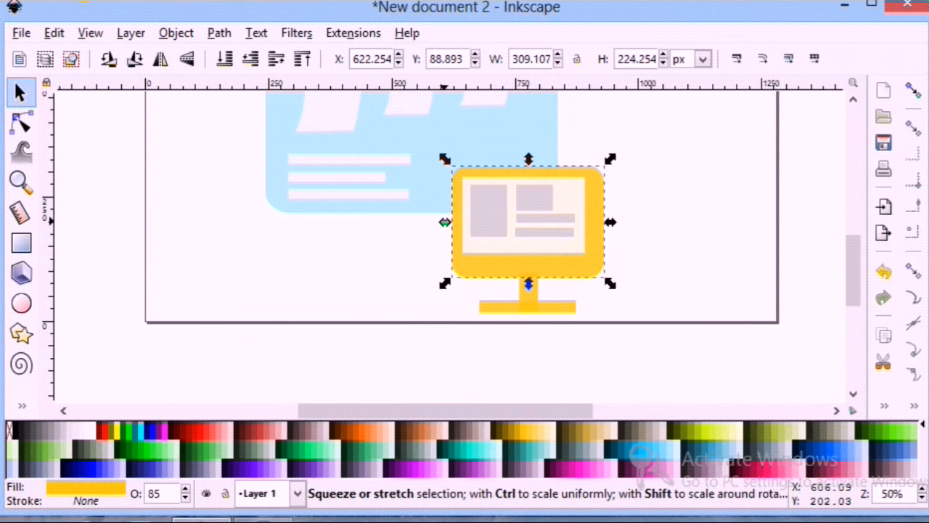
pyautogui.moveTo(444, 222); pyautogui.dragTo(439, 222)
# Enlarge the monitor's light inner screen to about 273 by 166 px, leaving an even yellow frame around it
pyautogui.click(488, 238)
pyautogui.click(479, 228)
pyautogui.click(473, 257)
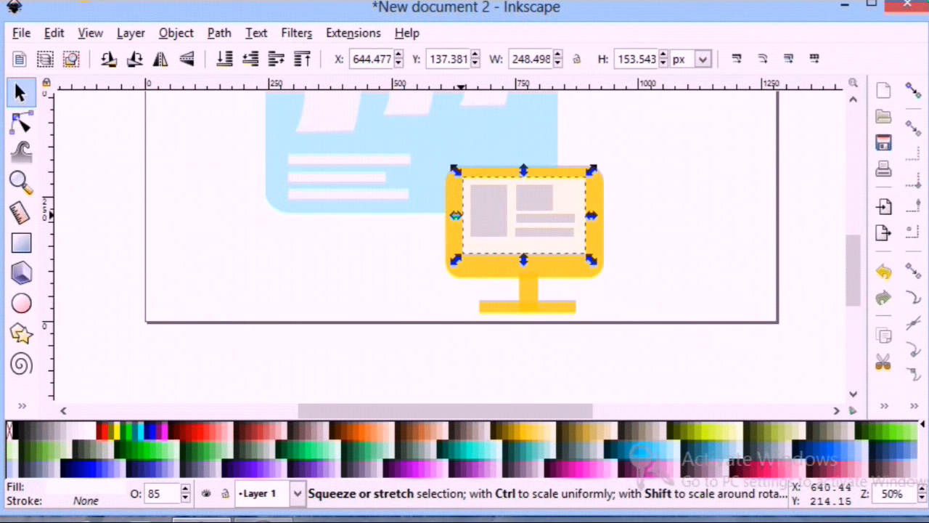
pyautogui.moveTo(455, 216); pyautogui.dragTo(451, 216)
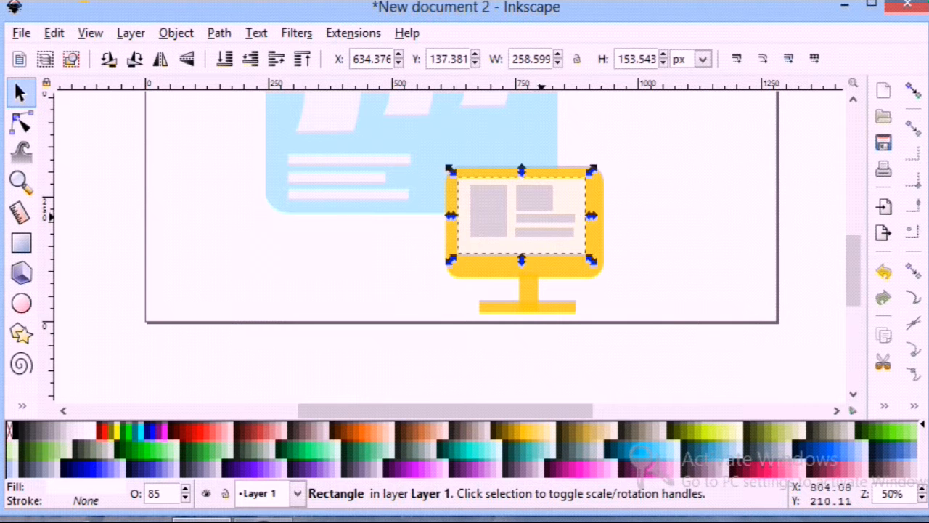
pyautogui.moveTo(592, 216); pyautogui.dragTo(598, 216)
pyautogui.moveTo(526, 259); pyautogui.dragTo(526, 262)
pyautogui.moveTo(525, 177); pyautogui.dragTo(524, 182)
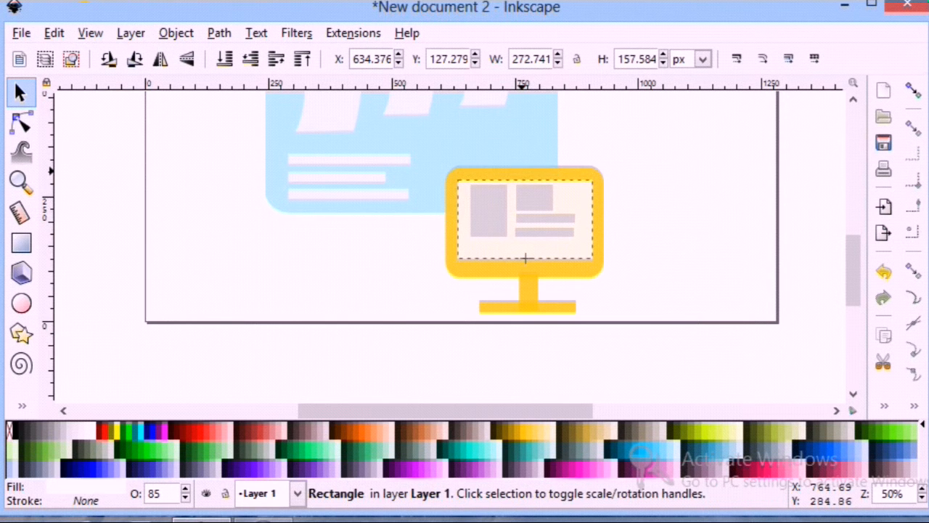
pyautogui.hotkey('ctrl', 'z')
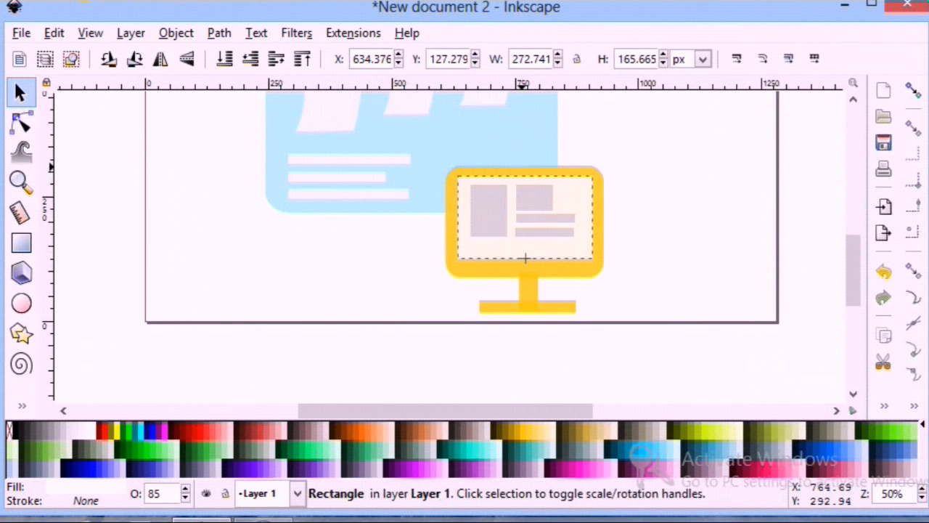
pyautogui.moveTo(525, 258); pyautogui.dragTo(526, 258)
pyautogui.click(661, 245)
# Draw a long, flat rectangle about 818 by 32 px across the monitor's base as a tabletop
pyautogui.scroll(-1, 624, 217)
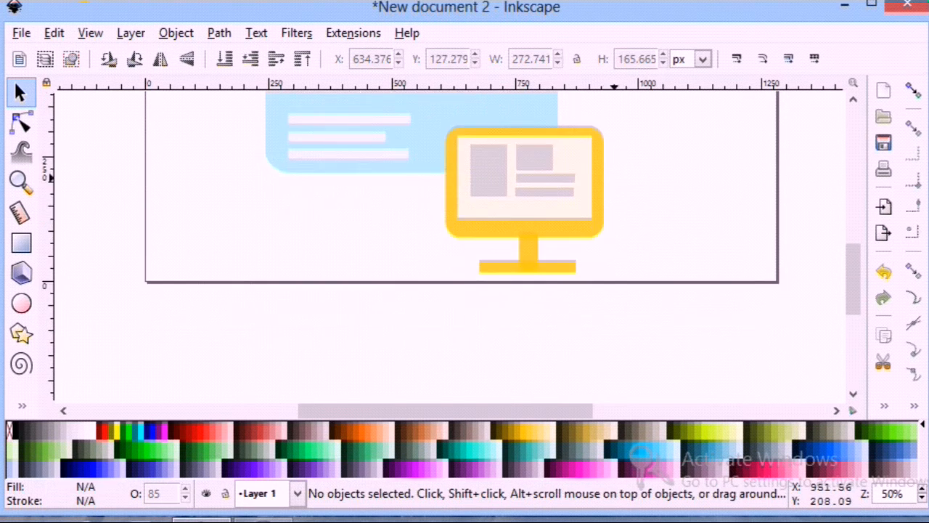
pyautogui.scroll(2, 462, 227)
pyautogui.scroll(-2, 461, 227)
pyautogui.scroll(2, 462, 227)
pyautogui.scroll(-1, 462, 227)
pyautogui.scroll(4, 462, 227)
pyautogui.scroll(-6, 462, 227)
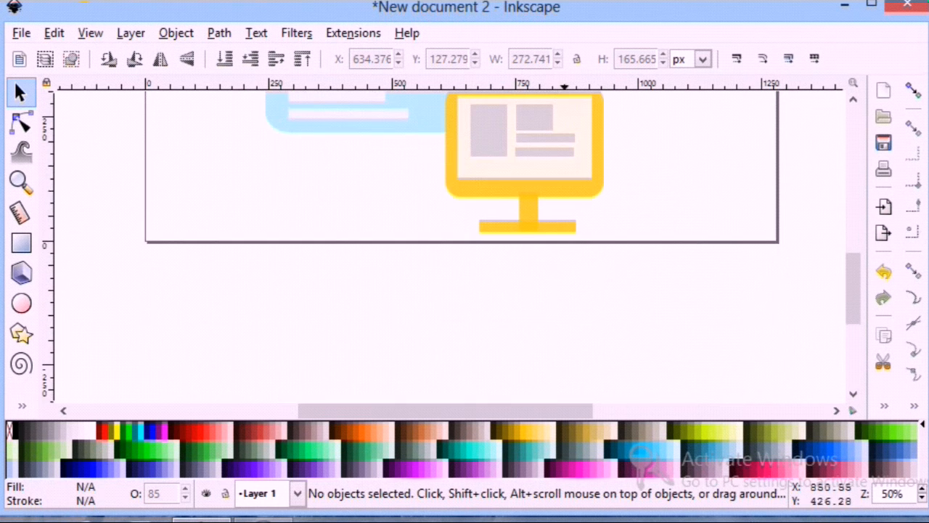
pyautogui.click(21, 242)
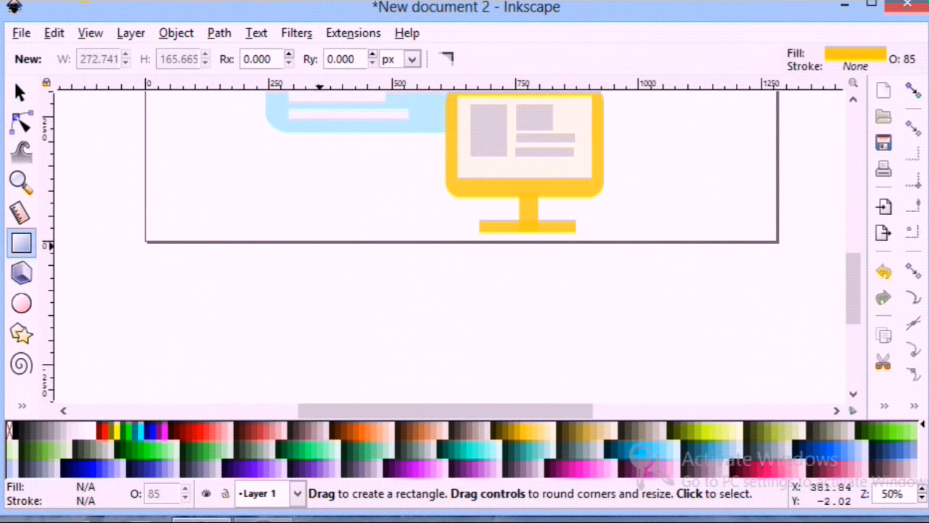
pyautogui.moveTo(266, 227)
pyautogui.mouseDown()
pyautogui.moveTo(317, 216)
pyautogui.moveTo(595, 234)
pyautogui.moveTo(648, 250)
pyautogui.moveTo(669, 243)
pyautogui.mouseUp()
pyautogui.click(21, 91)
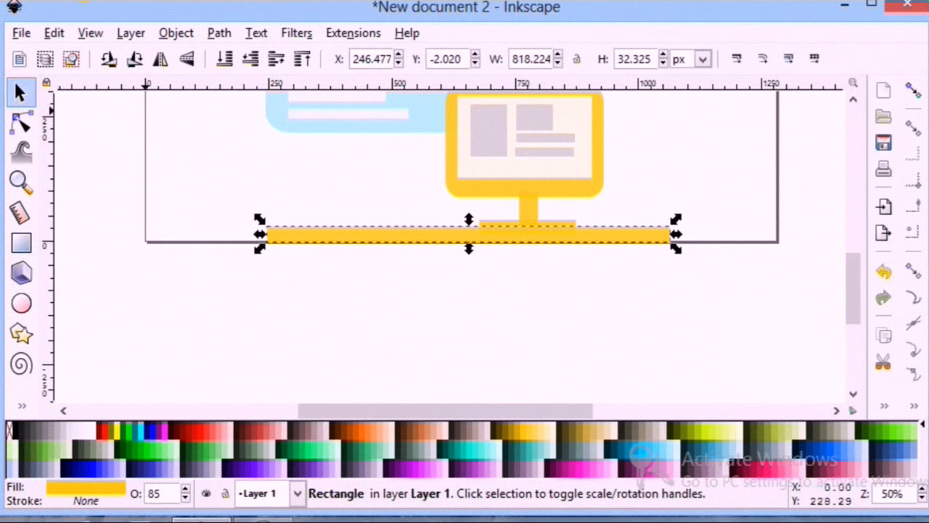
# Lower the tabletop slightly, extend its left end to a width of about 863 px, and fill it with orange
pyautogui.moveTo(371, 230)
pyautogui.mouseDown()
pyautogui.moveTo(387, 246)
pyautogui.moveTo(379, 239)
pyautogui.mouseUp()
pyautogui.moveTo(263, 237); pyautogui.dragTo(241, 238)
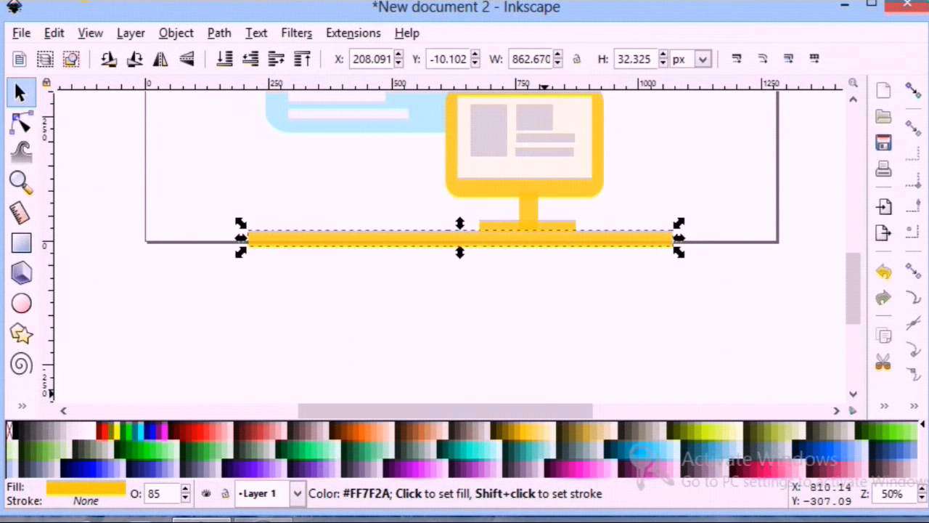
pyautogui.click(361, 431)
pyautogui.click(476, 301)
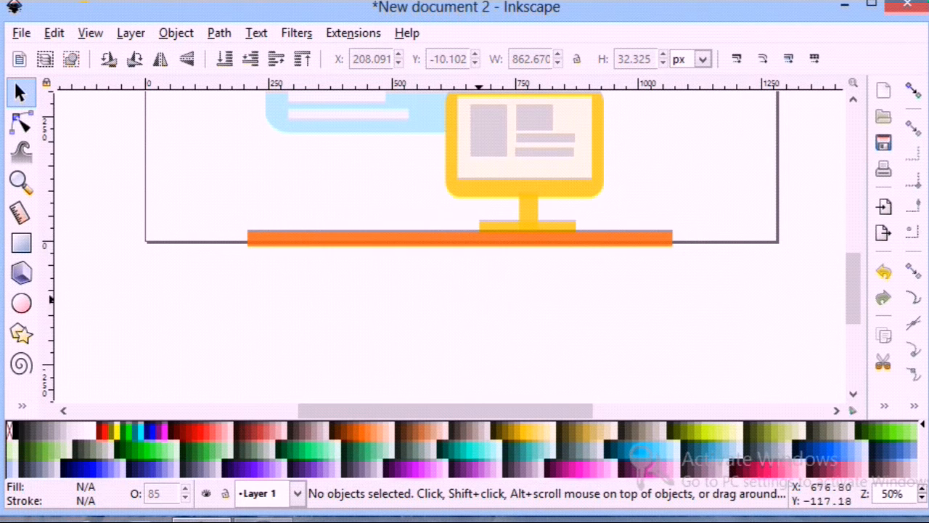
# Draw a vertical table leg about 59 by 251 px under the left part of the orange tabletop
pyautogui.scroll(5, 450, 247)
pyautogui.scroll(-5, 450, 247)
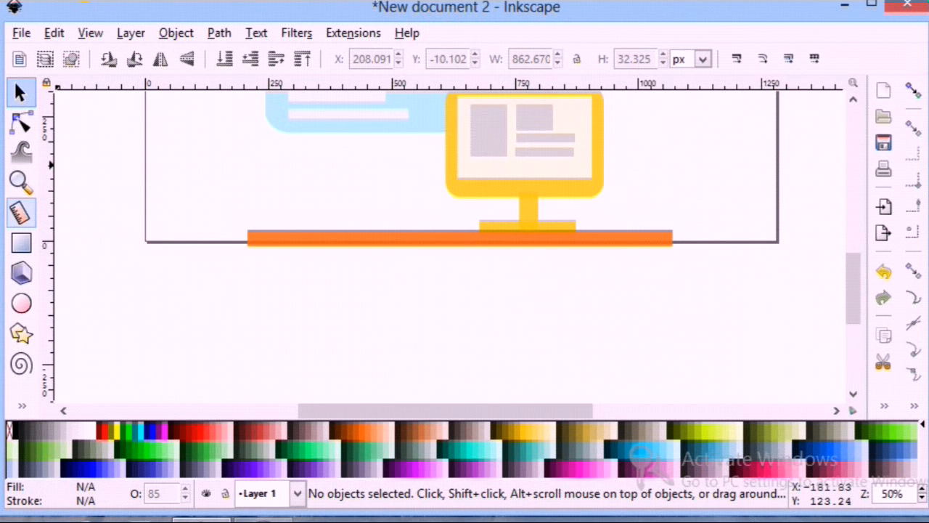
pyautogui.click(21, 243)
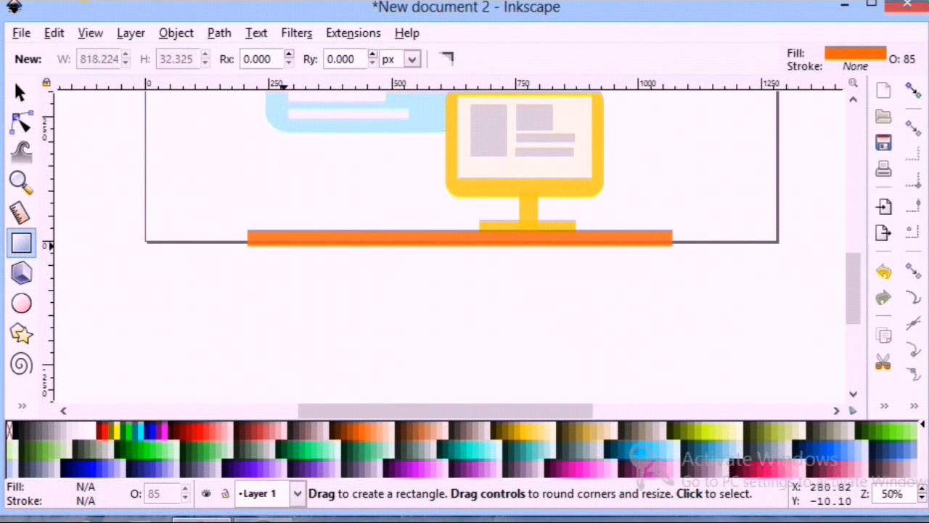
pyautogui.moveTo(284, 240)
pyautogui.mouseDown()
pyautogui.moveTo(291, 336)
pyautogui.moveTo(312, 365)
pyautogui.mouseUp()
pyautogui.click(20, 92)
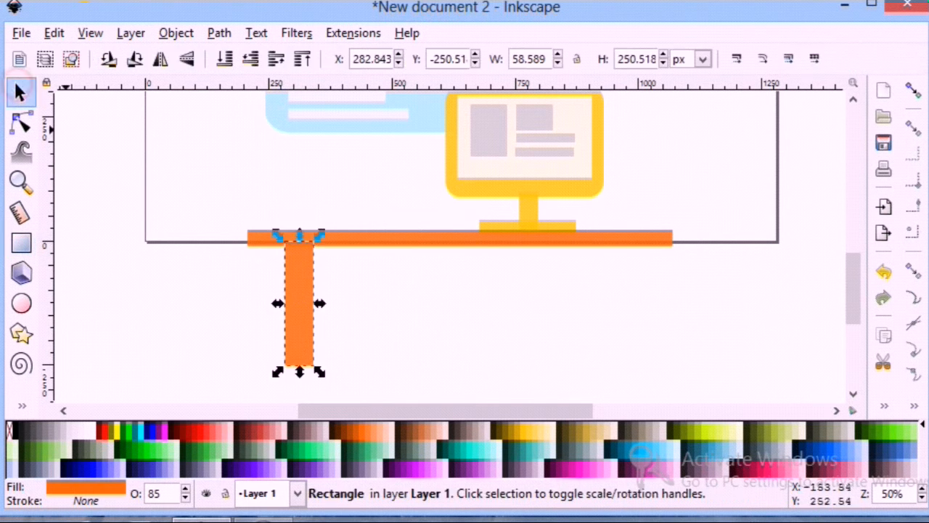
# Duplicate the table leg and place the copy under the right part of the tabletop
pyautogui.rightClick(305, 287)
pyautogui.click(353, 90)
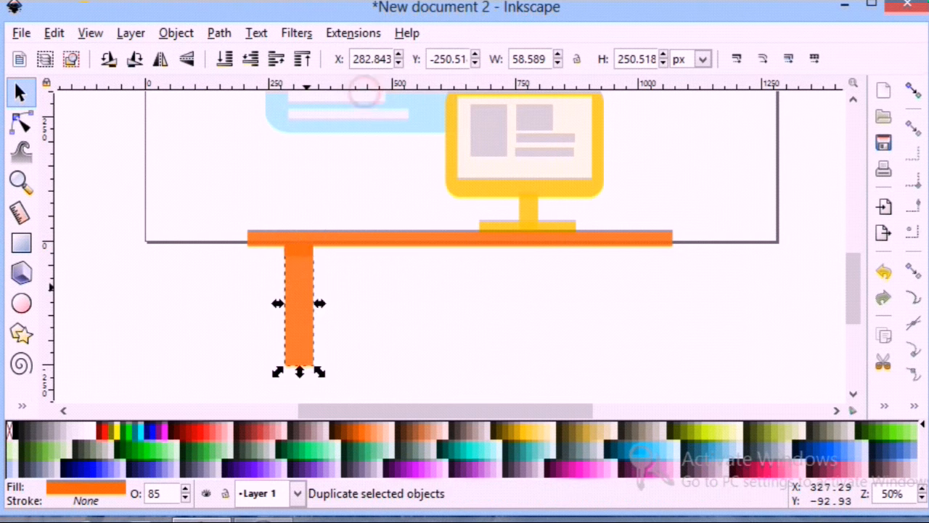
pyautogui.moveTo(307, 291); pyautogui.dragTo(639, 295)
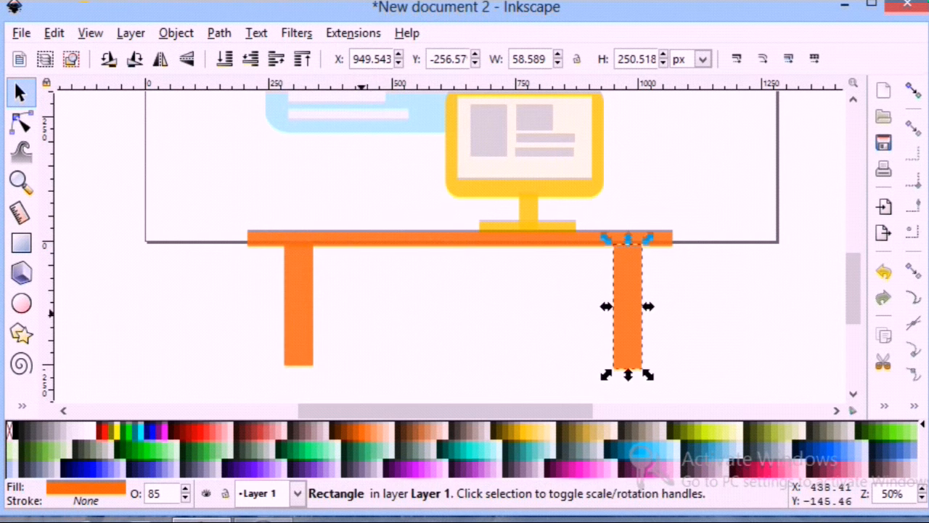
# Fill both table legs with the same muted brownish orange
pyautogui.click(301, 319)
pyautogui.click(423, 431)
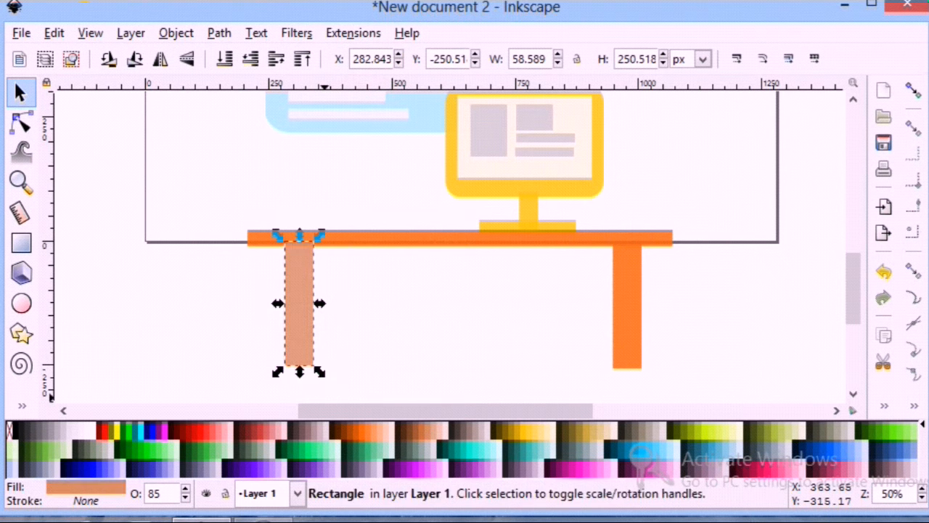
pyautogui.click(624, 330)
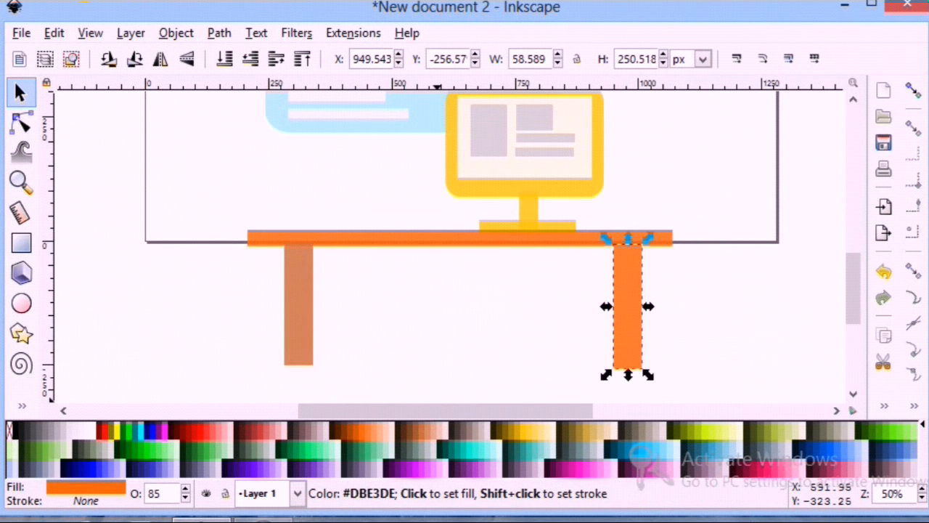
pyautogui.click(423, 430)
pyautogui.click(463, 329)
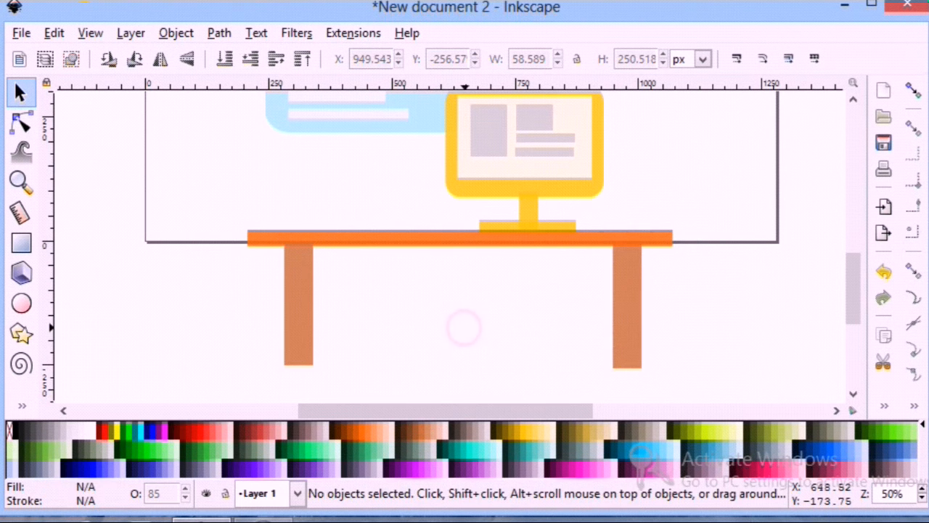
# Draw a small rectangle about 115 by 75 px in the empty area above and left of the table
pyautogui.scroll(5, 464, 328)
pyautogui.scroll(-4, 465, 328)
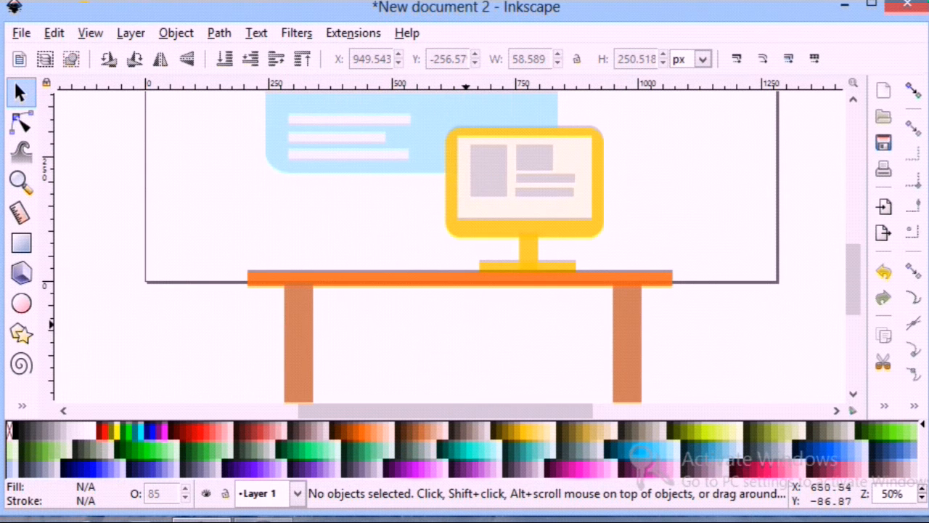
pyautogui.click(21, 304)
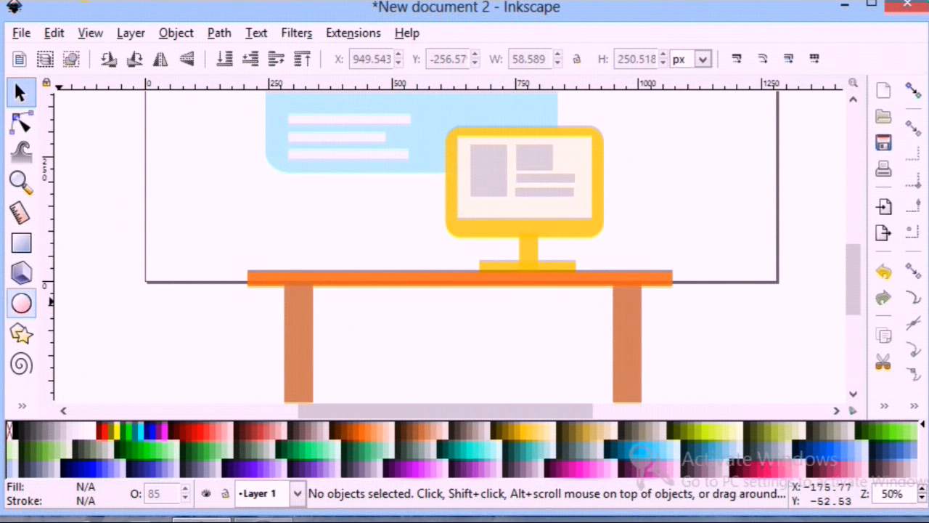
pyautogui.click(21, 243)
pyautogui.moveTo(183, 203); pyautogui.dragTo(239, 232)
pyautogui.click(20, 92)
pyautogui.press('n')
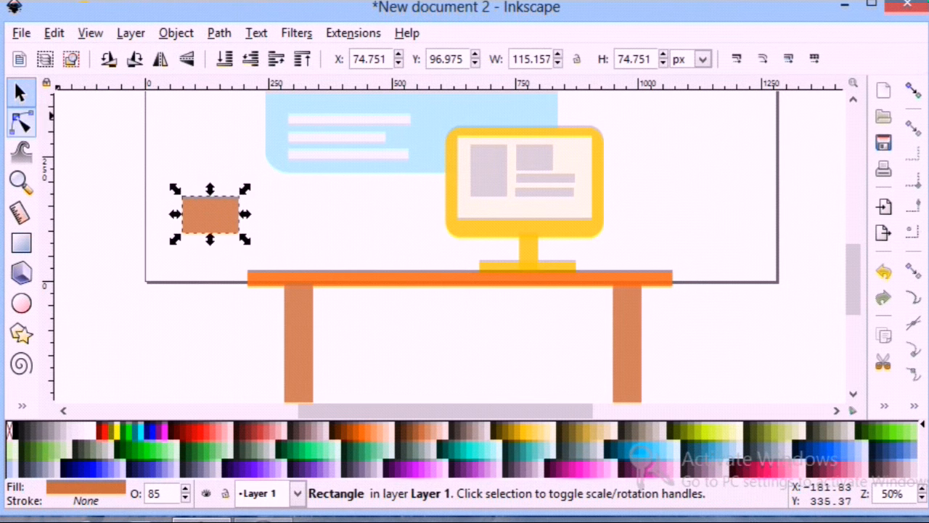
# Convert the small rectangle to a path and curve its top and left edges outward into a computer mouse shape
pyautogui.click(219, 32)
pyautogui.click(228, 58)
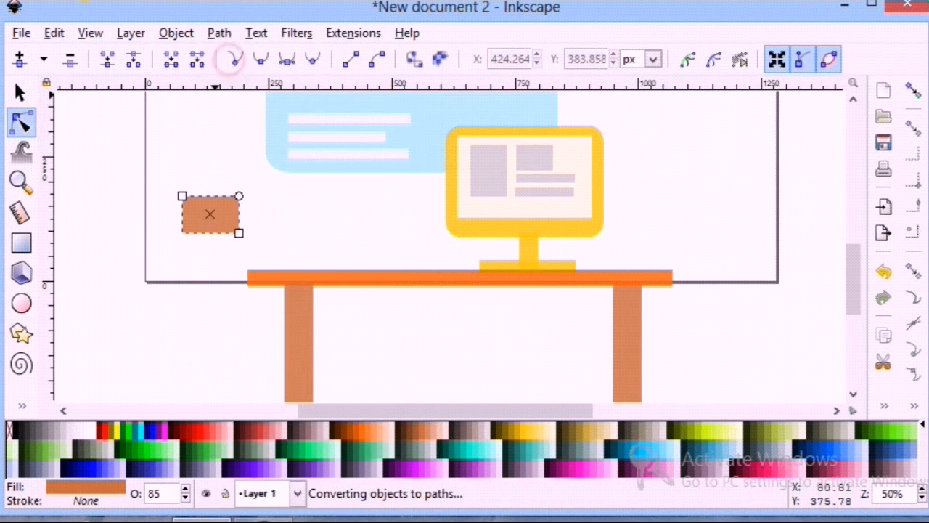
pyautogui.moveTo(204, 196); pyautogui.dragTo(202, 192)
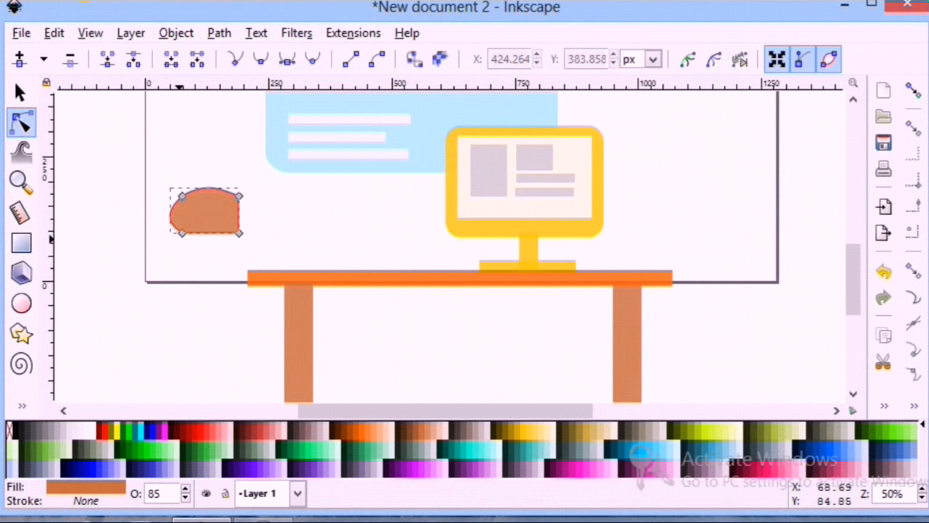
pyautogui.click(20, 92)
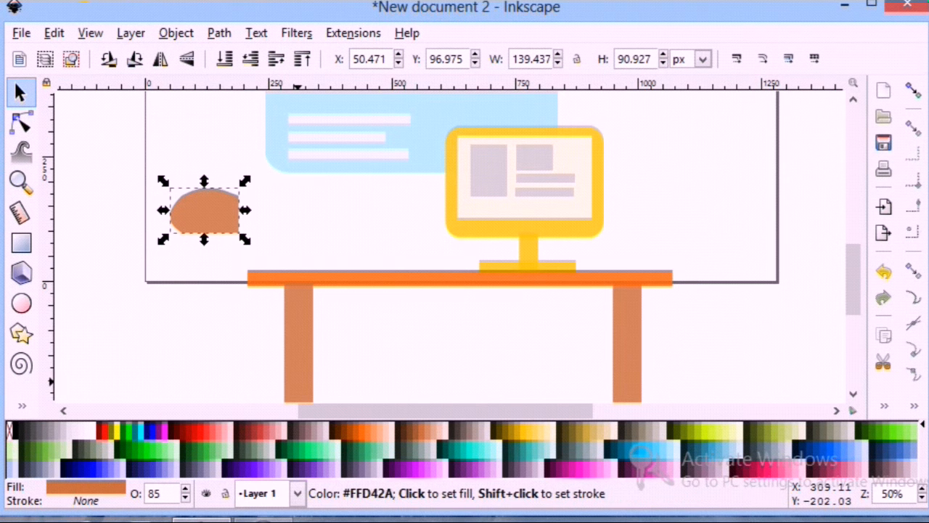
# Fill the mouse shape with the monitor's yellow and set it on the tabletop beside the monitor base at about 103 by 44 px
pyautogui.click(523, 430)
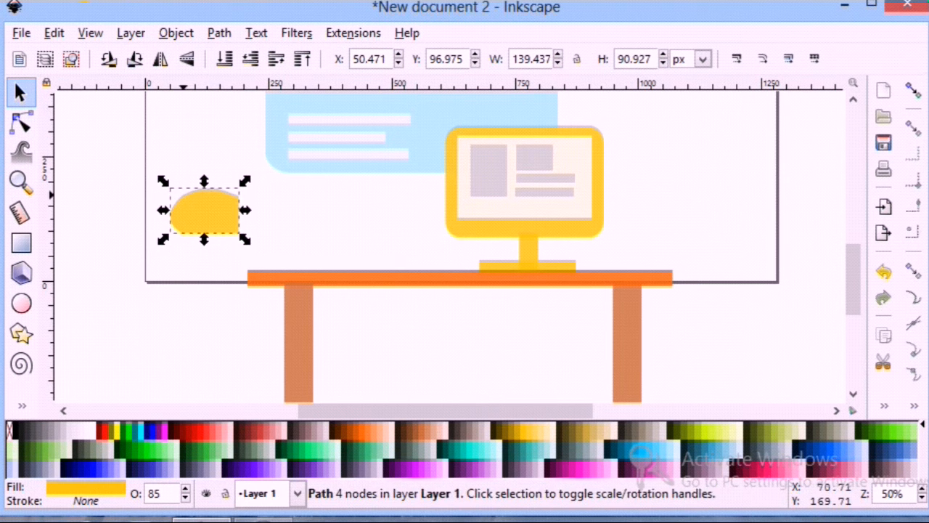
pyautogui.moveTo(162, 181); pyautogui.dragTo(427, 265)
pyautogui.click(439, 309)
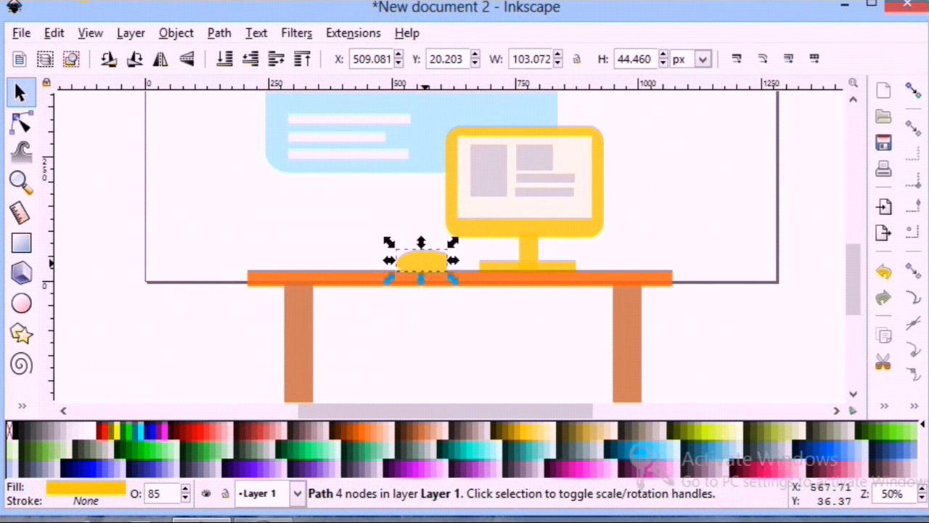
pyautogui.click(439, 336)
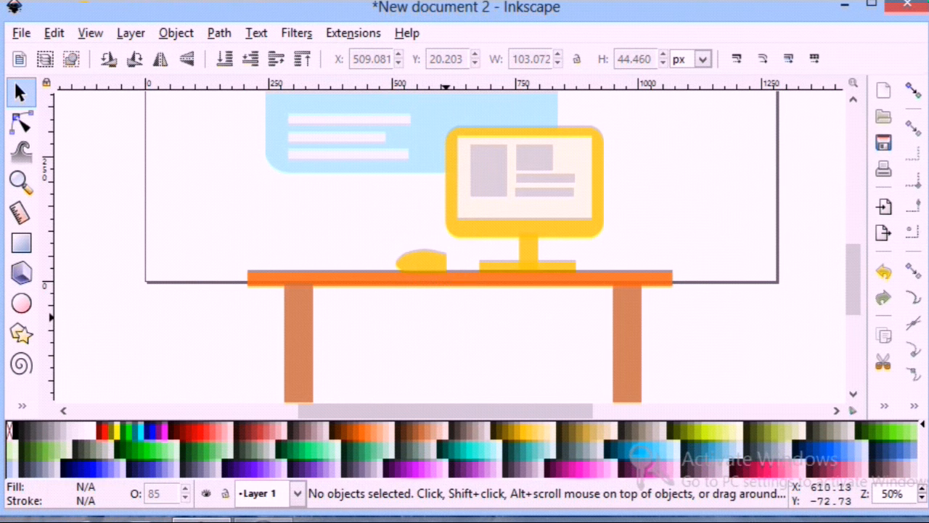
pyautogui.scroll(1, 462, 262)
pyautogui.scroll(2, 462, 261)
pyautogui.scroll(-4, 461, 261)
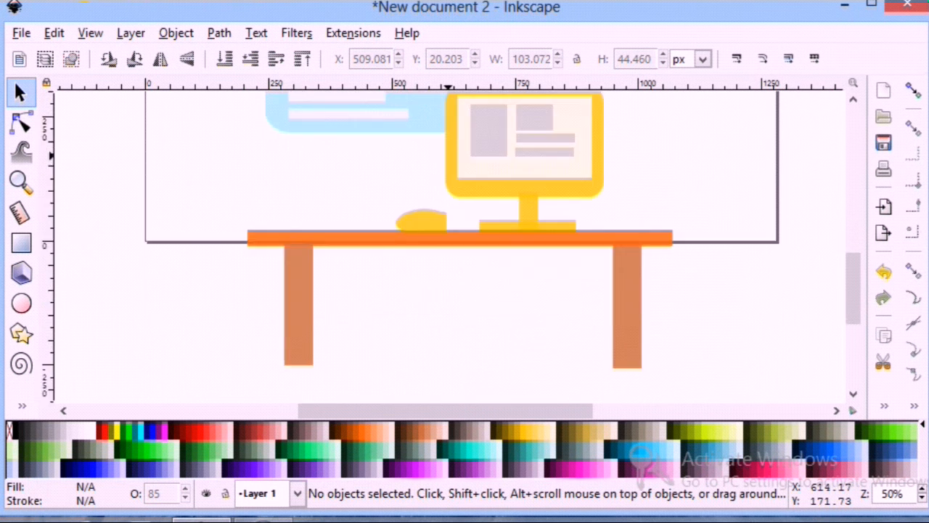
pyautogui.scroll(2, 462, 262)
pyautogui.scroll(-4, 462, 261)
pyautogui.scroll(5, 462, 262)
pyautogui.scroll(1, 461, 261)
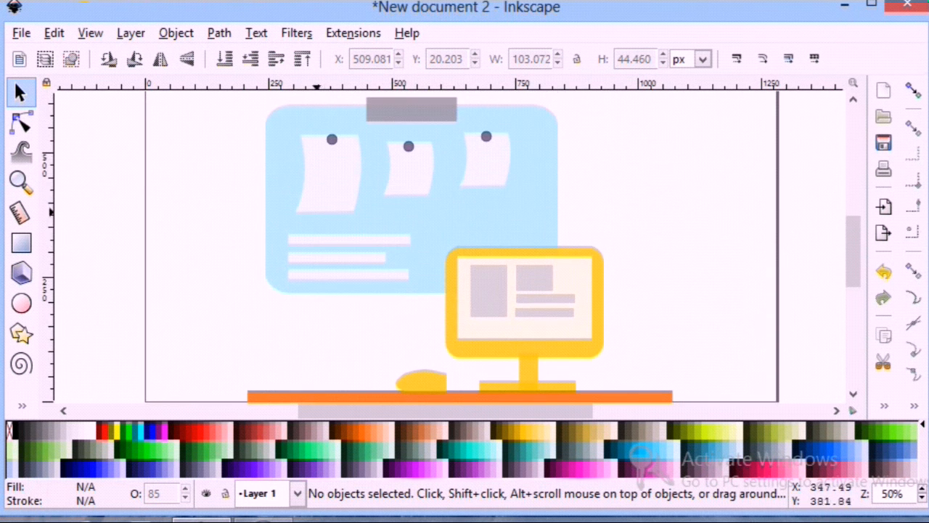
# Select all parts of the board, monitor, mouse and table and group them
pyautogui.click(21, 181)
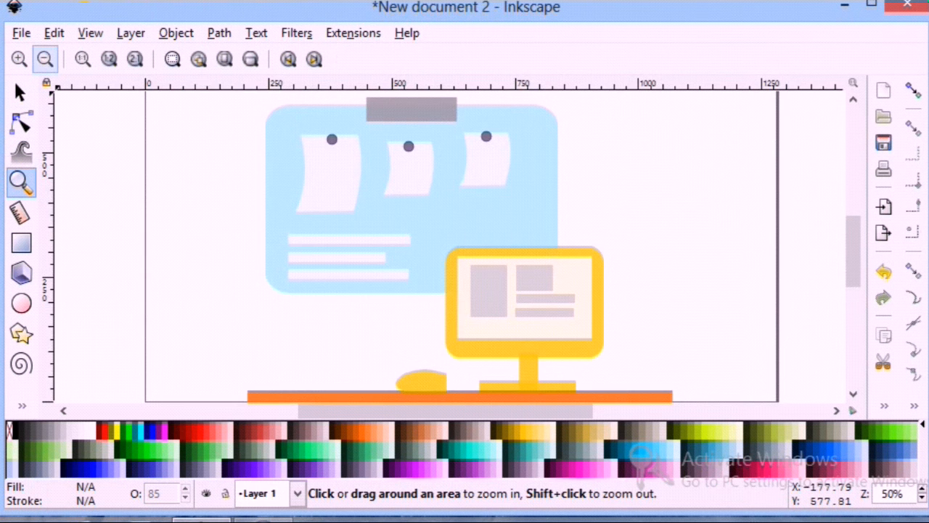
pyautogui.click(45, 59)
pyautogui.click(45, 59)
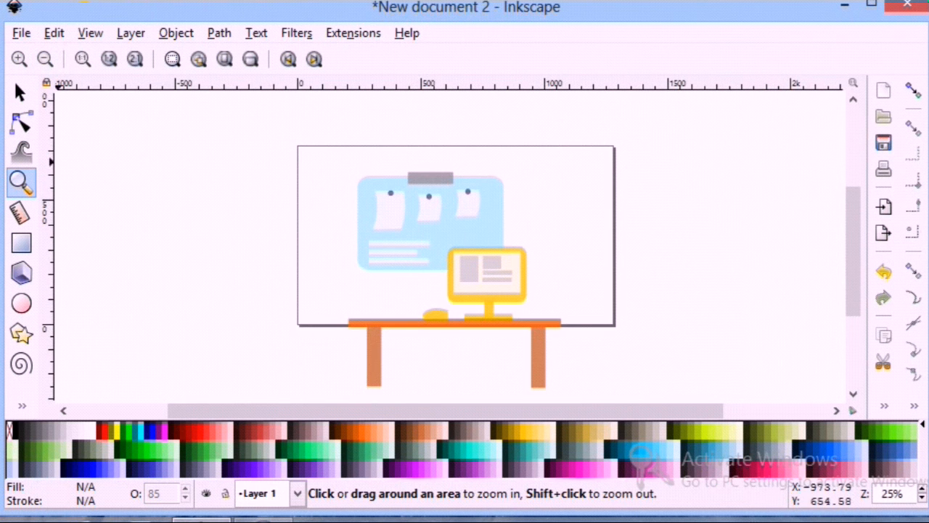
pyautogui.click(21, 91)
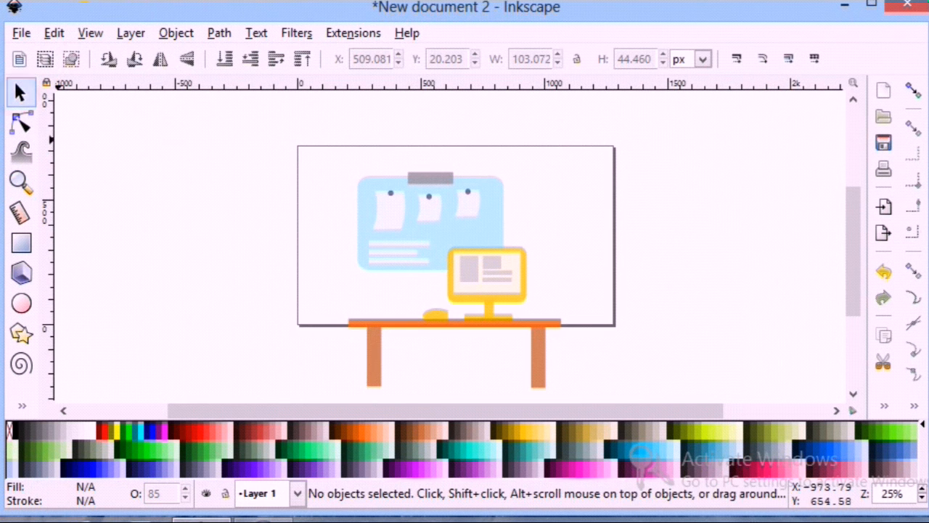
pyautogui.moveTo(314, 157)
pyautogui.mouseDown()
pyautogui.moveTo(562, 396)
pyautogui.moveTo(579, 400)
pyautogui.mouseUp()
pyautogui.click(183, 33)
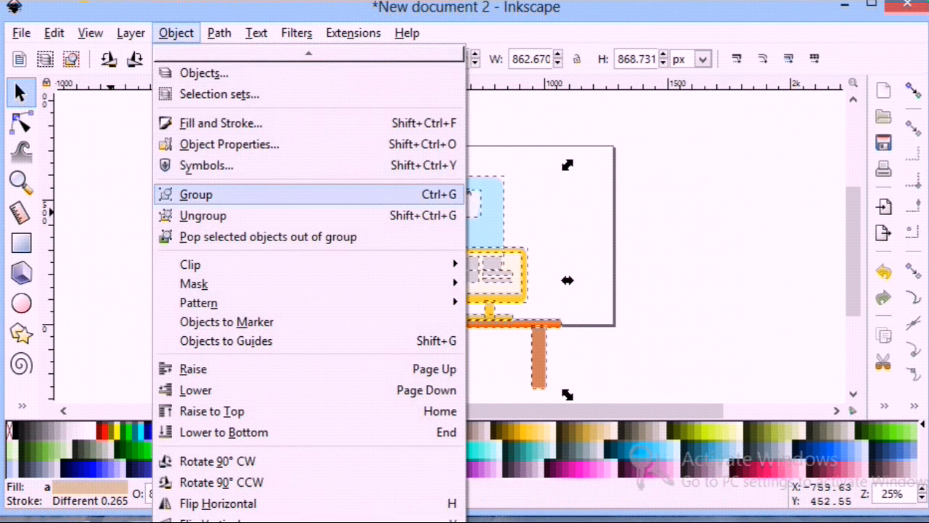
pyautogui.click(204, 199)
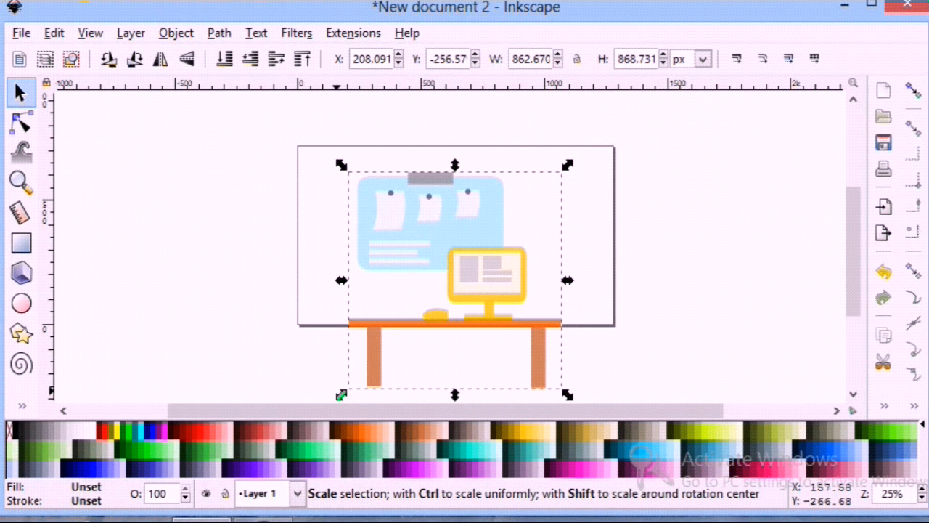
# Scale the grouped illustration down to about 657 by 626 px and position it fully inside the page
pyautogui.moveTo(341, 394); pyautogui.dragTo(403, 327)
pyautogui.moveTo(445, 280); pyautogui.dragTo(418, 260)
pyautogui.moveTo(545, 317); pyautogui.dragTo(548, 317)
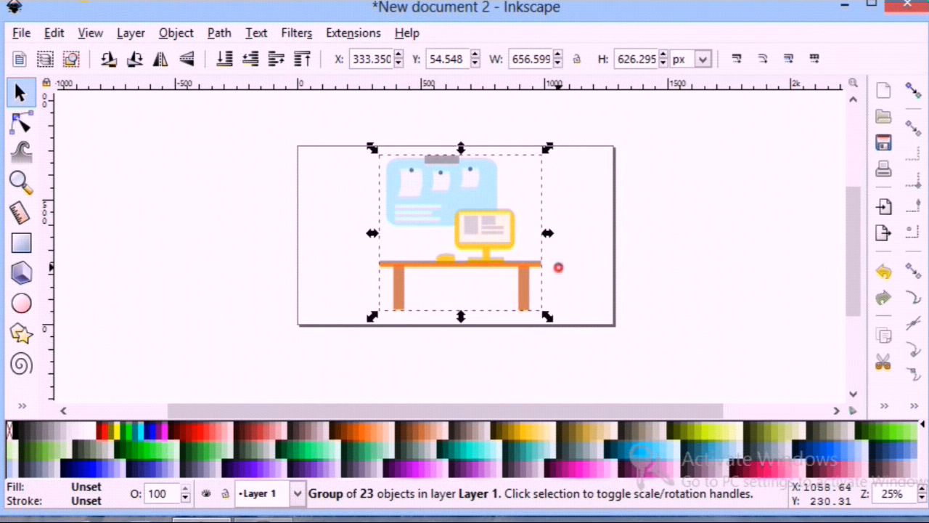
pyautogui.click(557, 267)
pyautogui.click(514, 238)
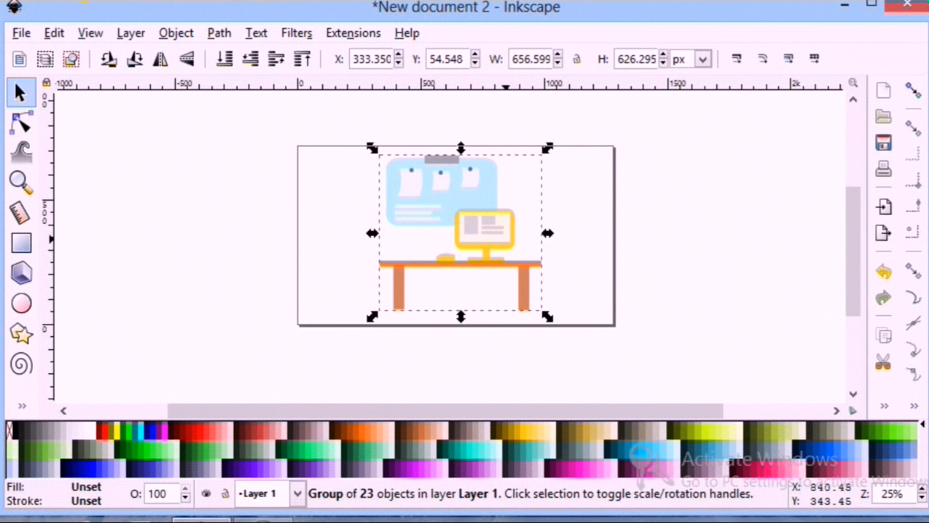
pyautogui.scroll(-1, 508, 254)
pyautogui.press('F3')
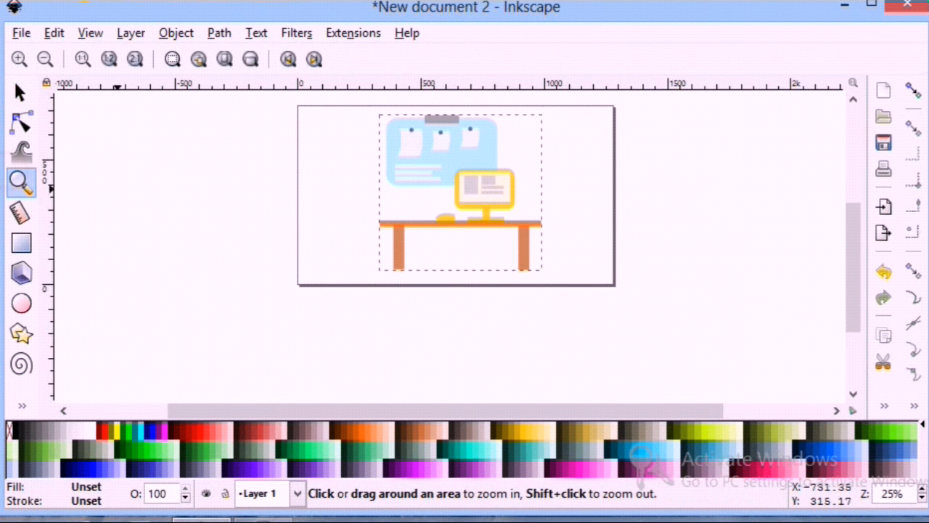